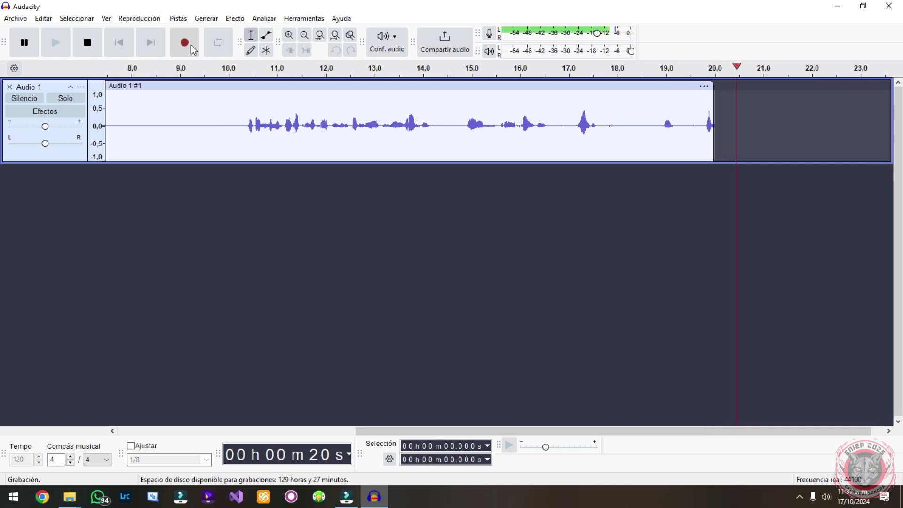
Step: Stop the recording and export the complete project to the computer as an MP3 file in the Audacity folder
{"action": "left_click", "coordinate": [90, 51]}
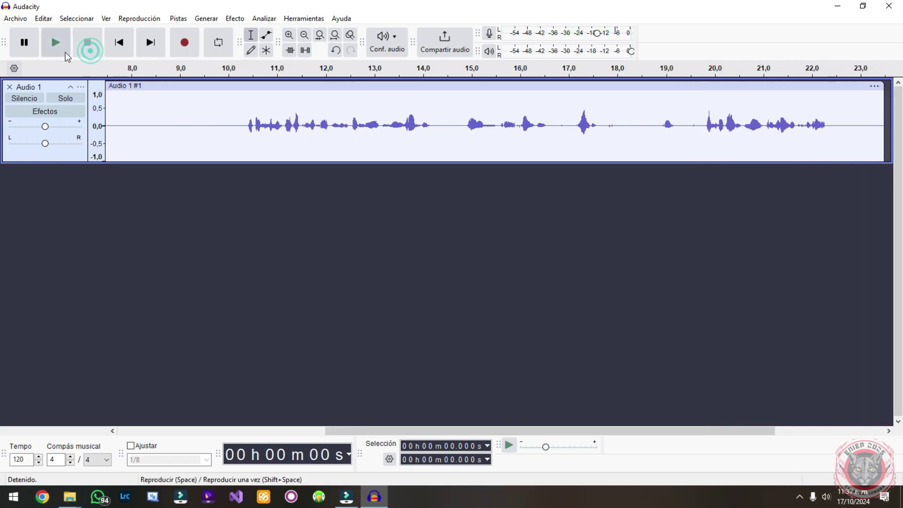
{"action": "left_click", "coordinate": [24, 20]}
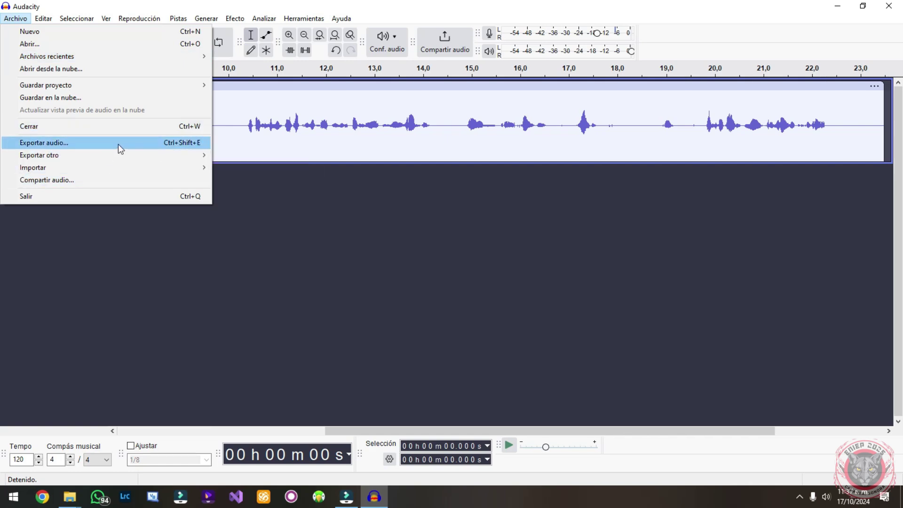
{"action": "left_click", "coordinate": [118, 144]}
{"action": "left_click", "coordinate": [519, 358]}
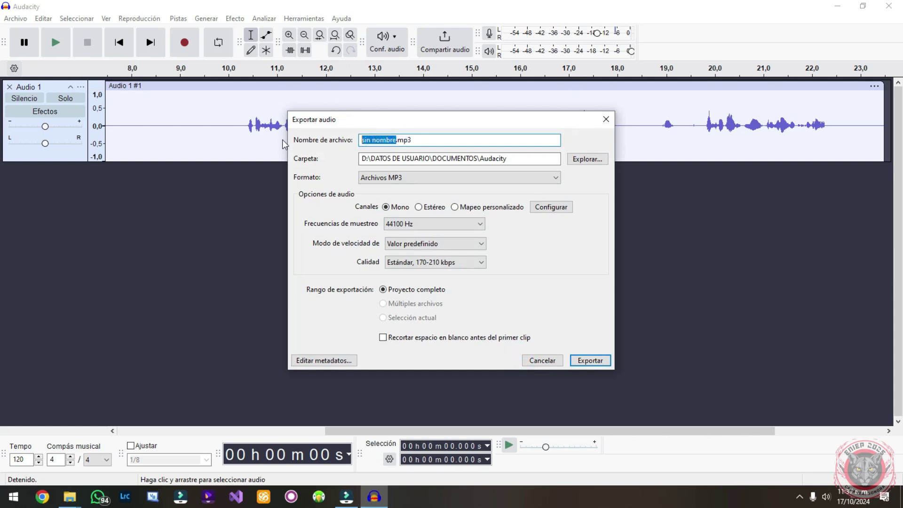
{"action": "key", "text": "Return"}
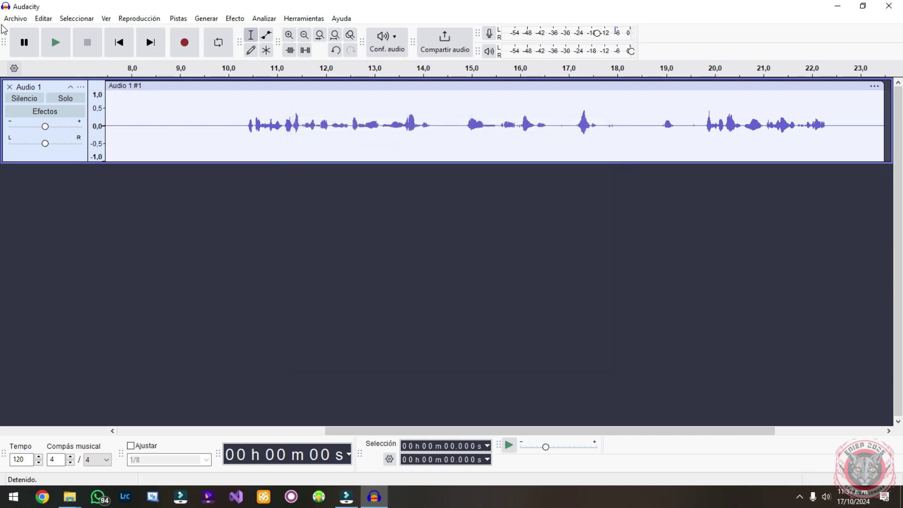
Step: Create a new project, record a voice track in it and stop the recording
{"action": "left_click", "coordinate": [21, 19]}
{"action": "left_click", "coordinate": [44, 33]}
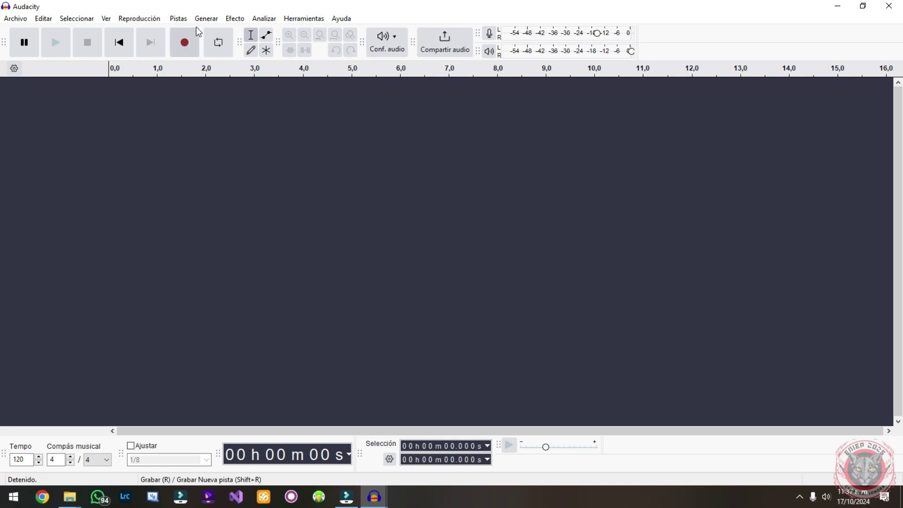
{"action": "left_click", "coordinate": [190, 38]}
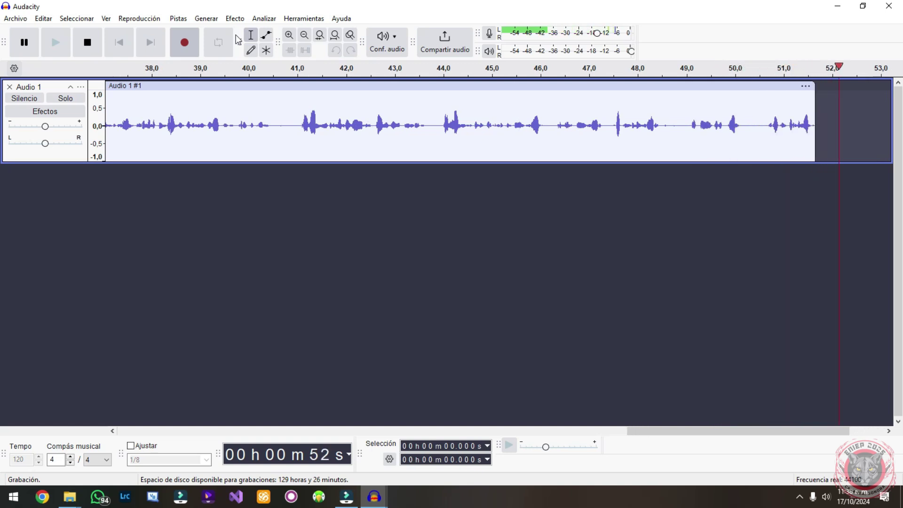
{"action": "left_click", "coordinate": [92, 43]}
Step: Export the recorded audio to the computer as an MP3, replacing the default file name with "qu"
{"action": "left_click", "coordinate": [23, 18]}
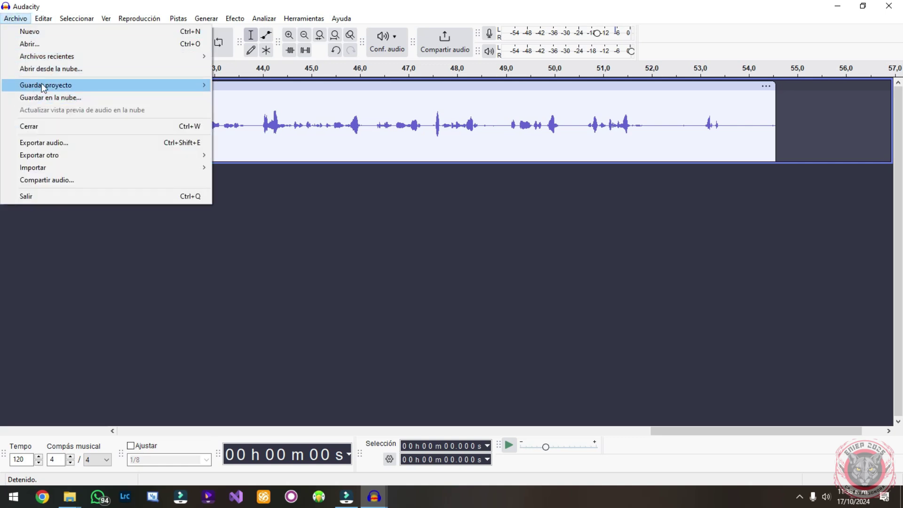
{"action": "mouse_move", "coordinate": [61, 90]}
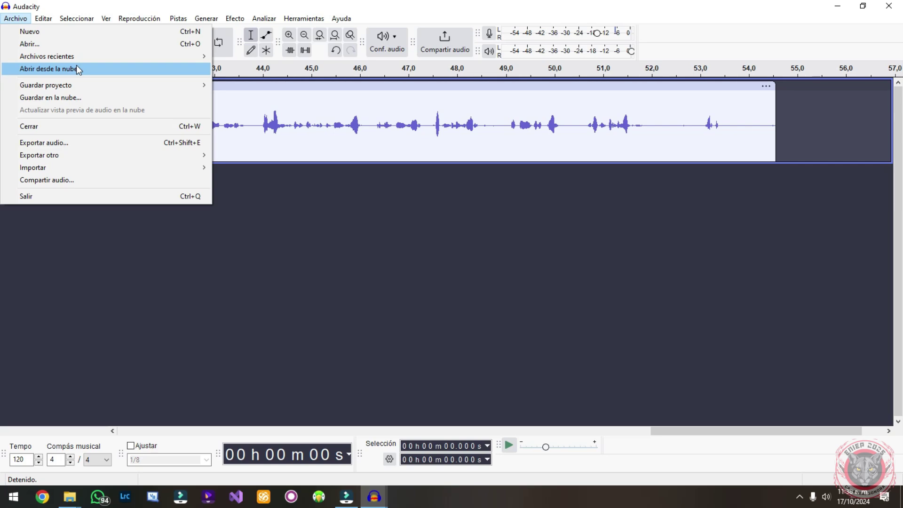
{"action": "left_click", "coordinate": [105, 146]}
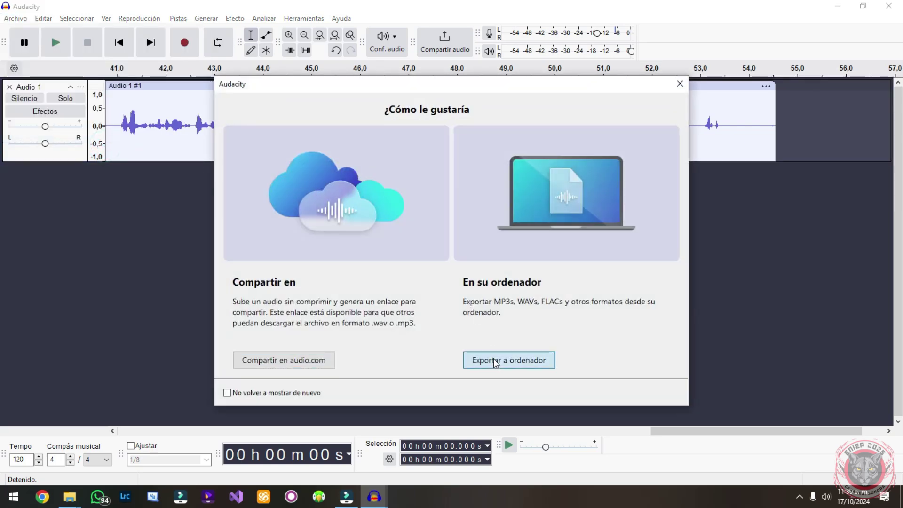
{"action": "left_click", "coordinate": [495, 361]}
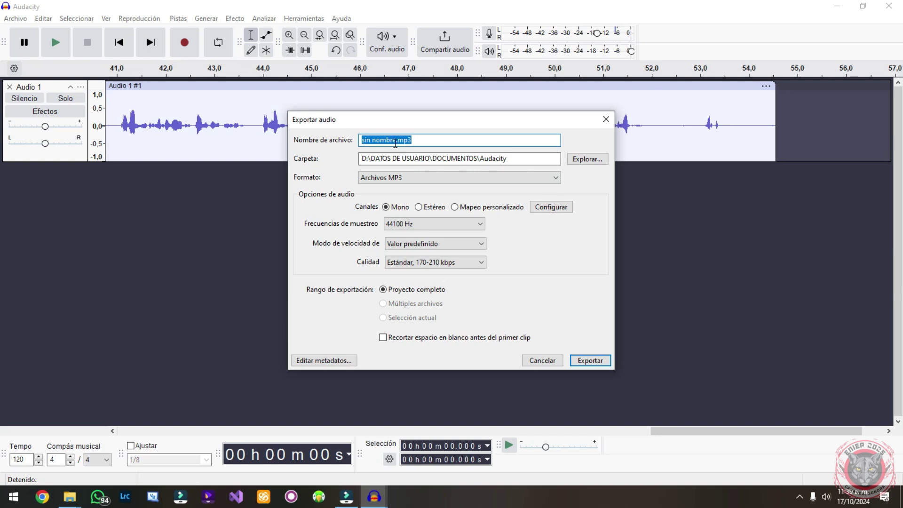
{"action": "key", "text": "BackSpace"}
{"action": "key", "text": "BackSpace"}
{"action": "key", "text": "BackSpace"}
{"action": "key", "text": "BackSpace"}
{"action": "key", "text": "BackSpace"}
{"action": "key", "text": "BackSpace"}
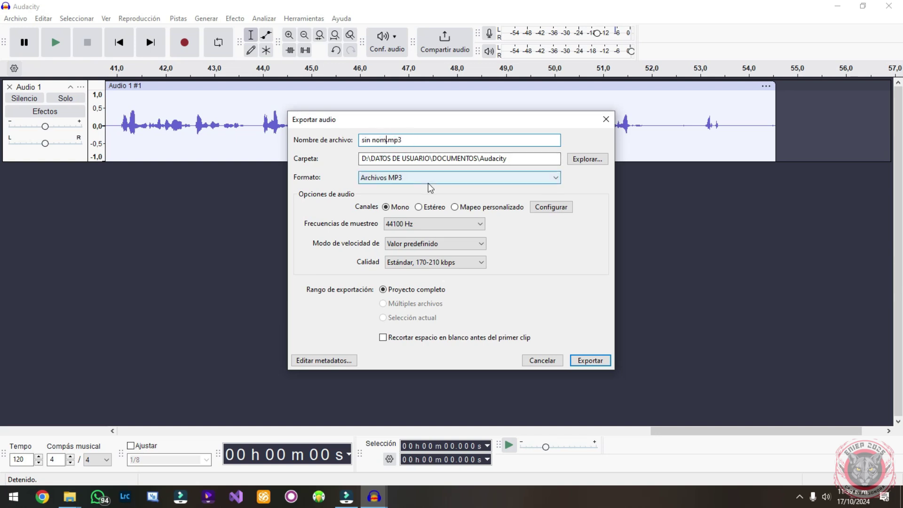
{"action": "key", "text": "BackSpace"}
{"action": "key", "text": "BackSpace"}
{"action": "key", "text": "BackSpace"}
{"action": "key", "text": "BackSpace"}
{"action": "type", "text": "qu"}
{"action": "key", "text": "Return"}
Step: Start another new project and record one more audio track, stopping it when the narration ends
{"action": "left_click", "coordinate": [16, 19]}
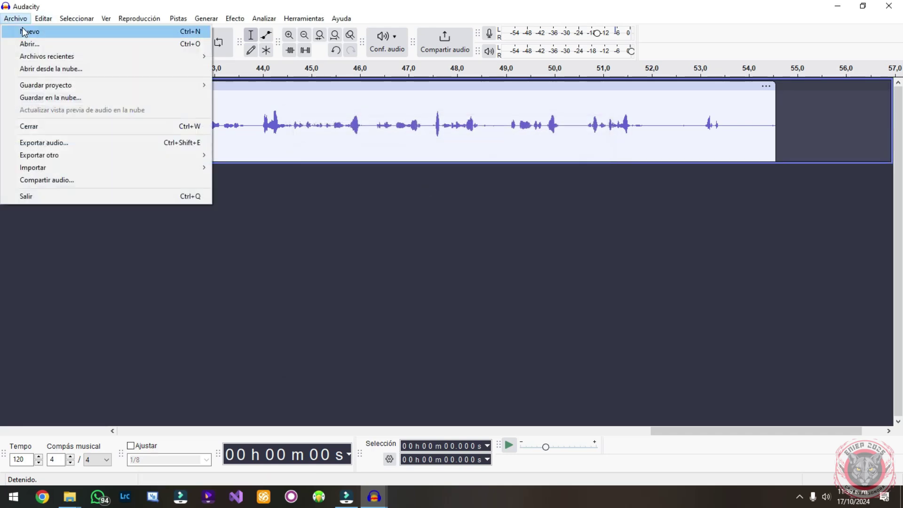
{"action": "left_click", "coordinate": [24, 33]}
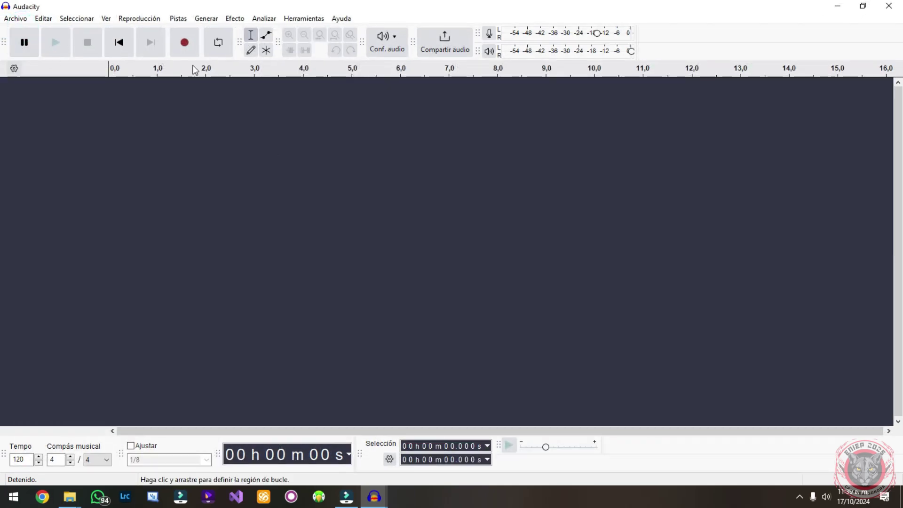
{"action": "left_click", "coordinate": [185, 43]}
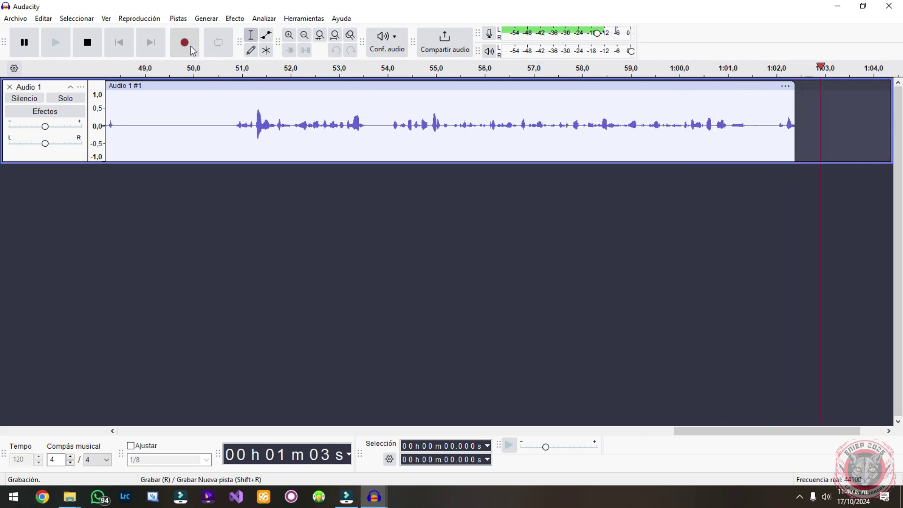
{"action": "left_click", "coordinate": [88, 43]}
{"action": "left_click", "coordinate": [28, 19]}
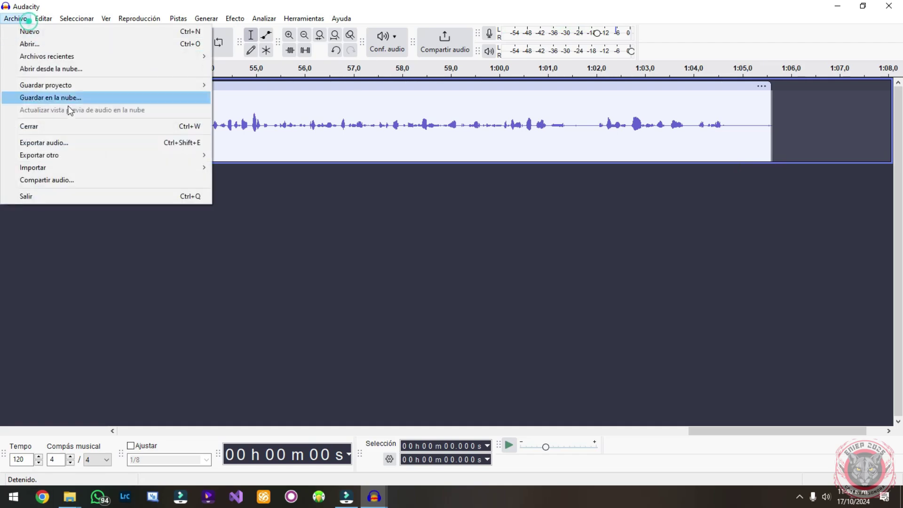
{"action": "mouse_move", "coordinate": [64, 86]}
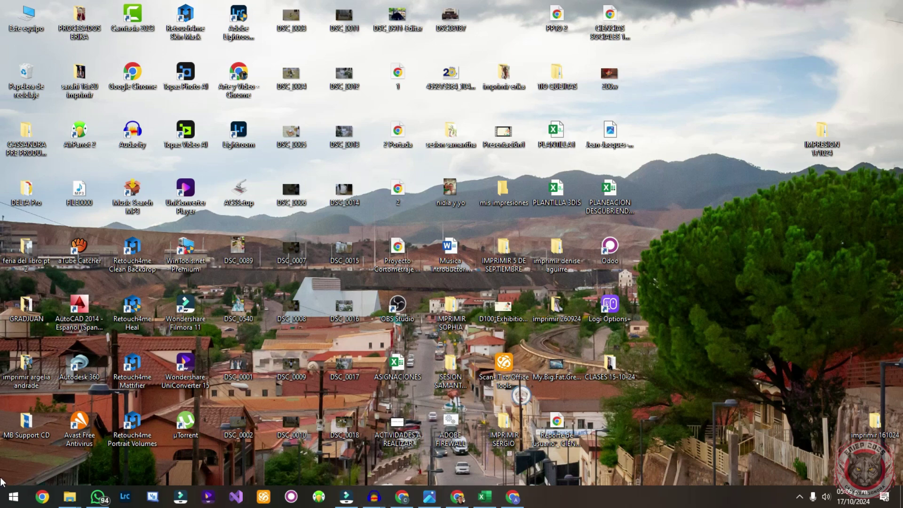
{"action": "left_click", "coordinate": [13, 497]}
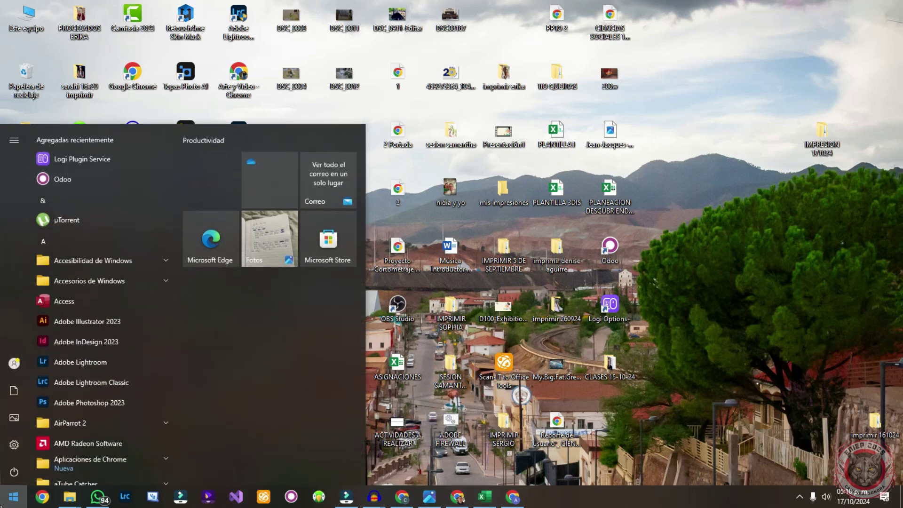
{"action": "left_click", "coordinate": [13, 496]}
Step: Switch to Google Chrome with the "Cento de Cómputo" profile and open a new tab
{"action": "left_click", "coordinate": [42, 496]}
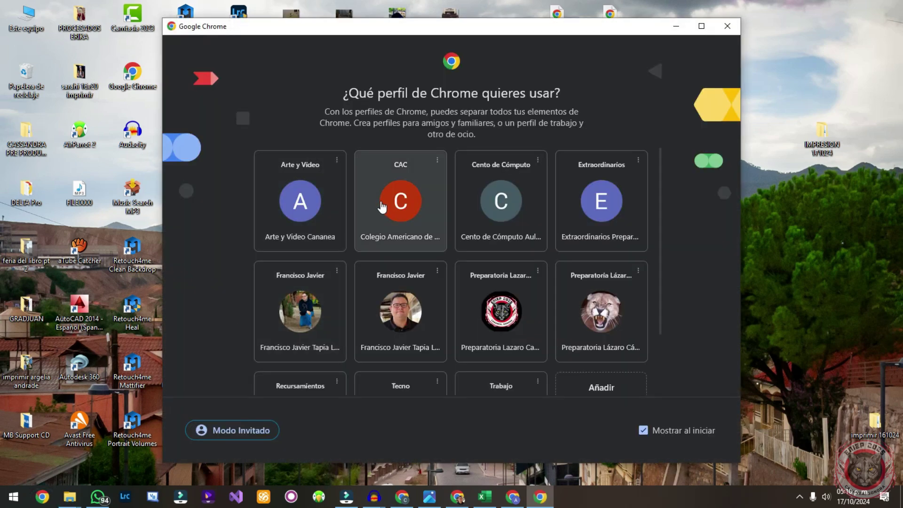
{"action": "left_click", "coordinate": [490, 199]}
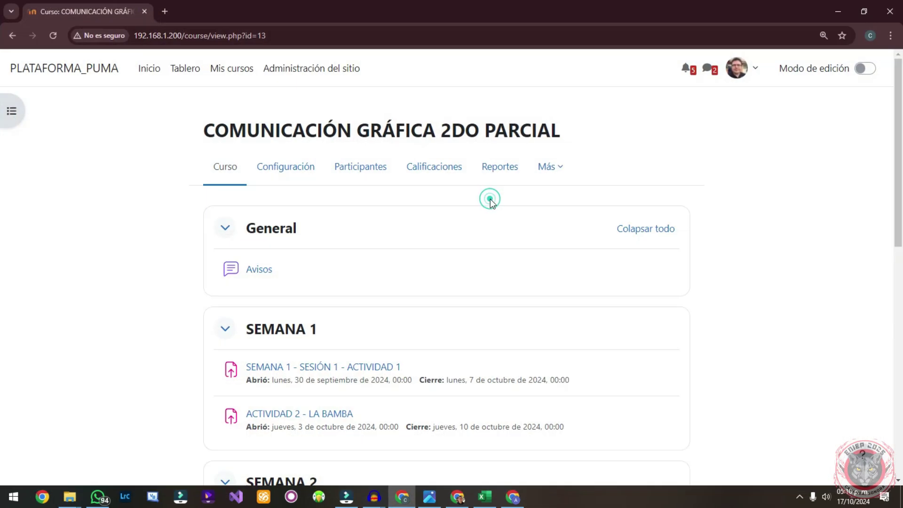
{"action": "left_click", "coordinate": [168, 12]}
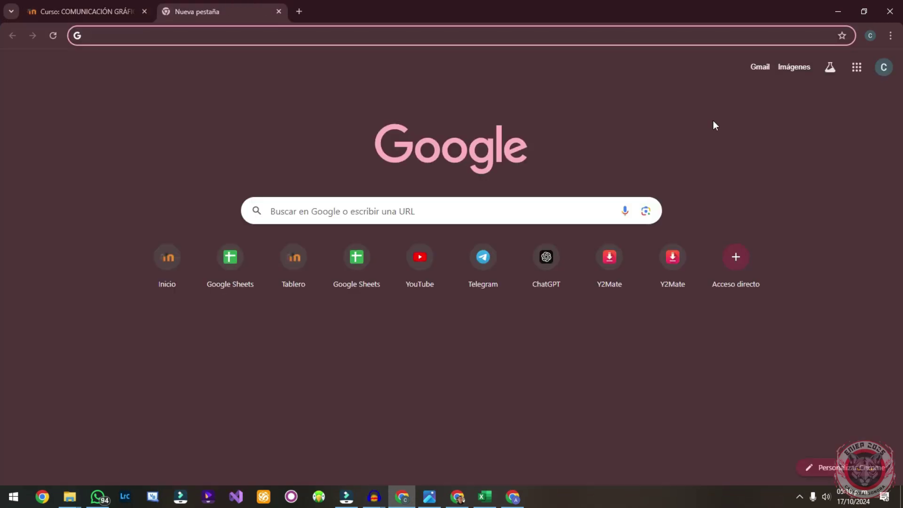
Step: Search Google for "audacity"
{"action": "type", "text": "c"}
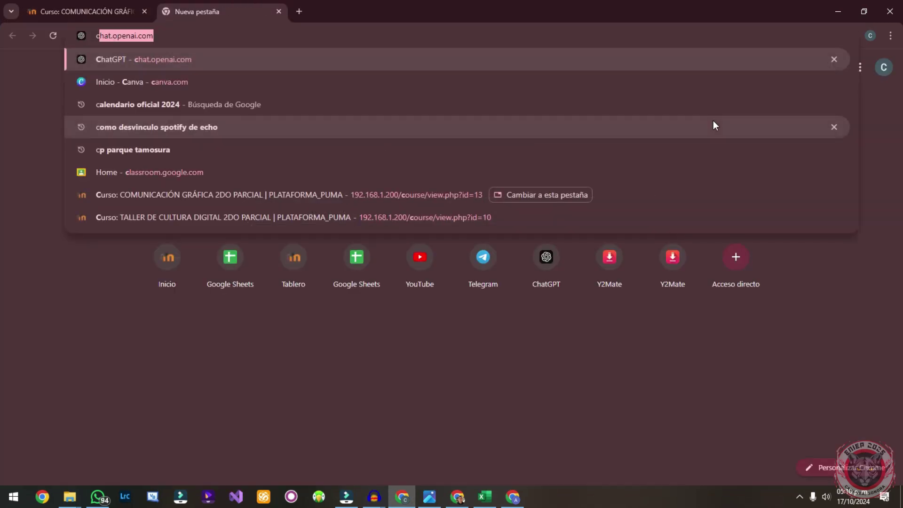
{"action": "key", "text": "BackSpace"}
{"action": "key", "text": "BackSpace"}
{"action": "type", "text": "audacity"}
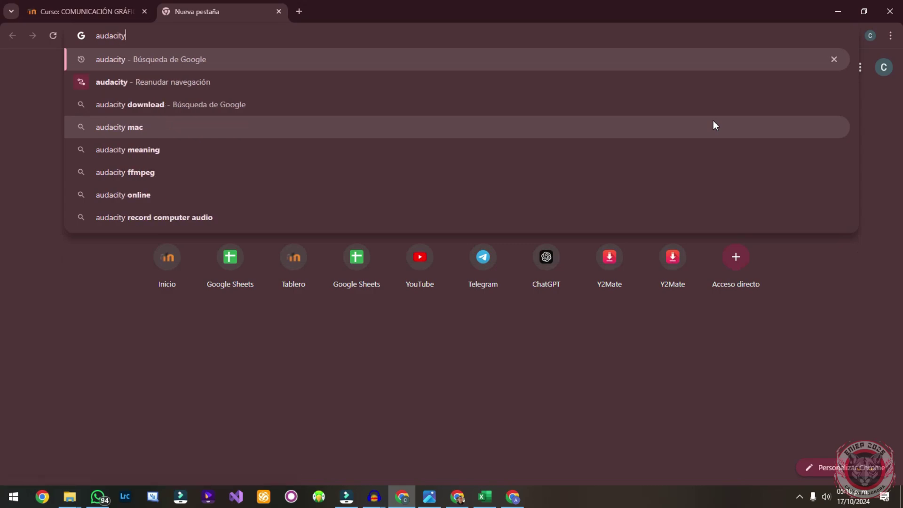
{"action": "key", "text": "Return"}
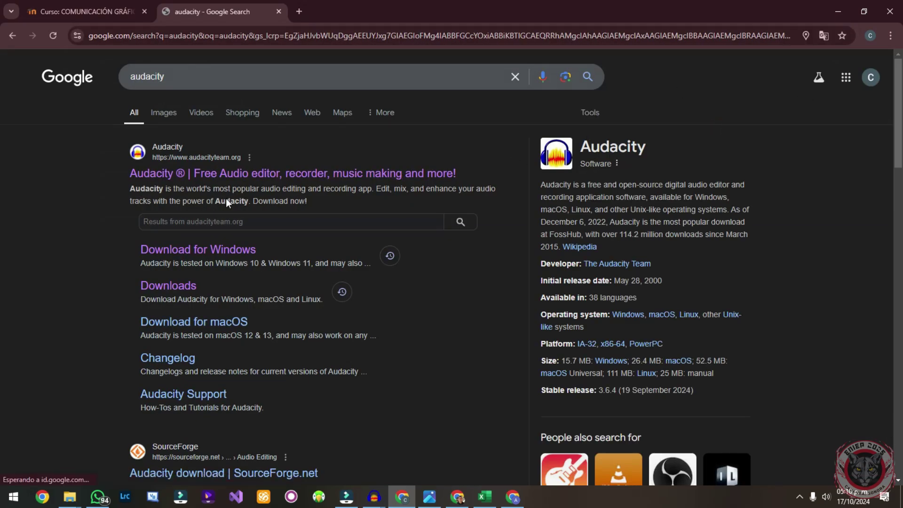
Step: Open Audacity's official Downloads page, choose the Windows version and download the 64 bit installer
{"action": "left_click", "coordinate": [183, 287]}
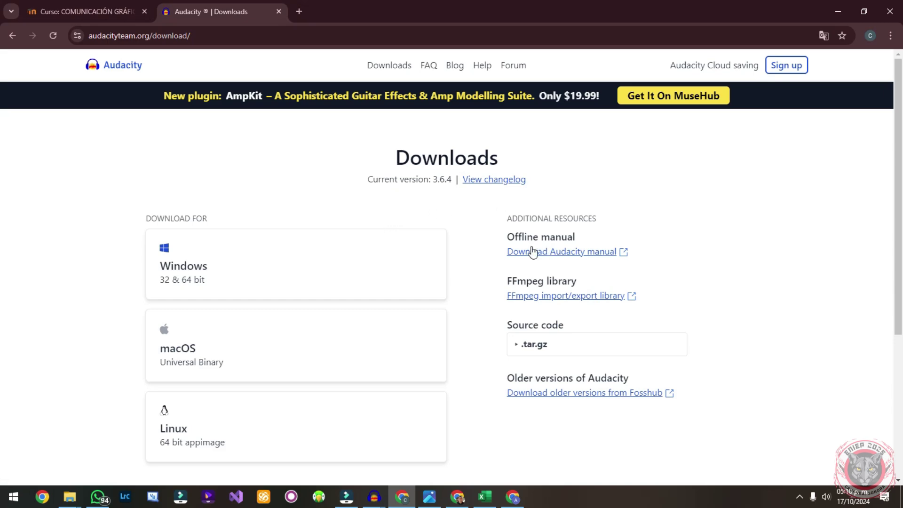
{"action": "scroll", "coordinate": [190, 274], "scroll_direction": "down", "scroll_amount": 3}
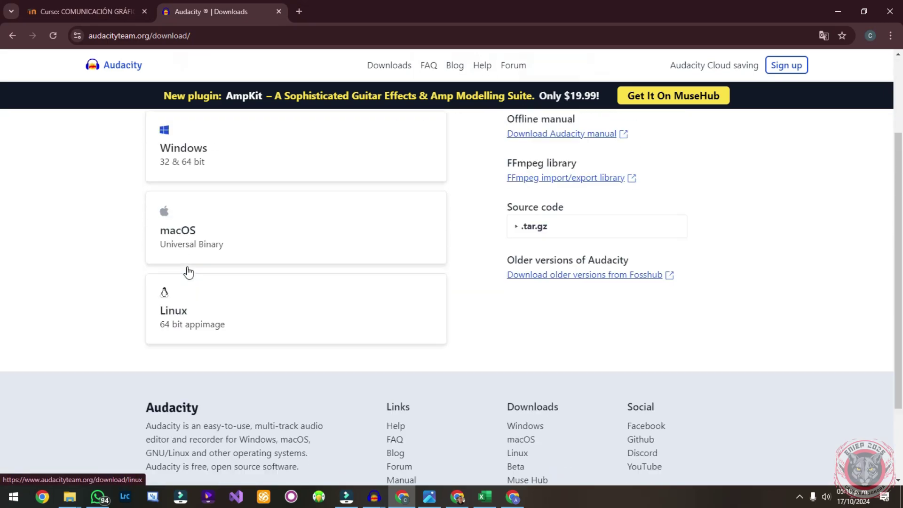
{"action": "scroll", "coordinate": [188, 271], "scroll_direction": "up", "scroll_amount": 3}
{"action": "left_click", "coordinate": [188, 272]}
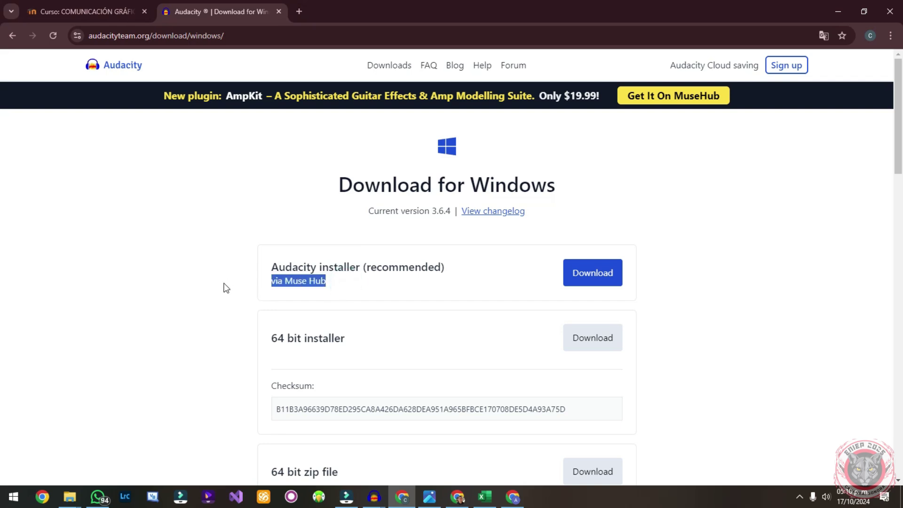
{"action": "scroll", "coordinate": [206, 338], "scroll_direction": "down", "scroll_amount": 2}
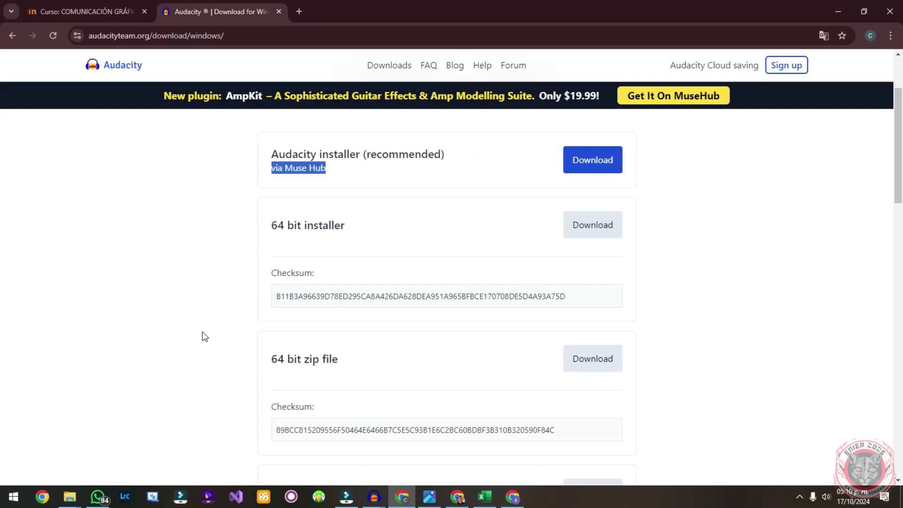
{"action": "left_click", "coordinate": [594, 224]}
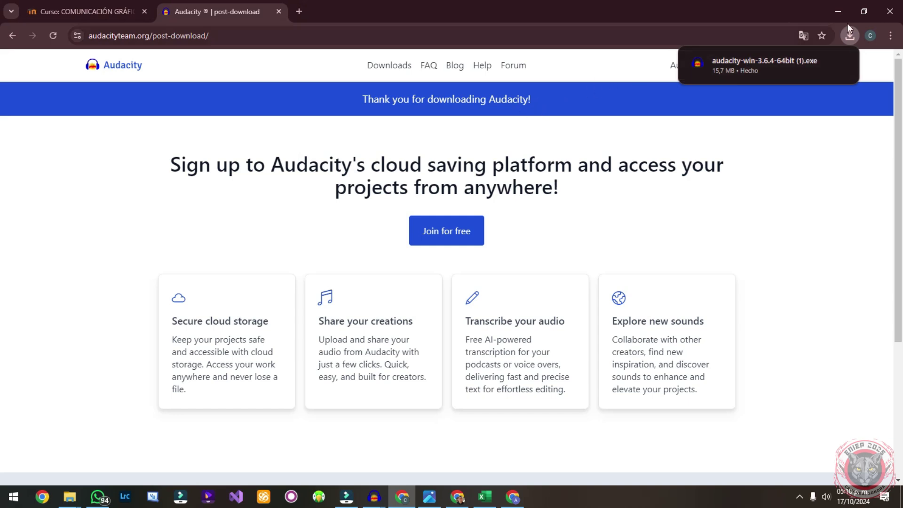
Step: Minimize the browser, find and open Audacity through the system search, and create a new project
{"action": "left_click", "coordinate": [838, 12]}
{"action": "key", "text": "super"}
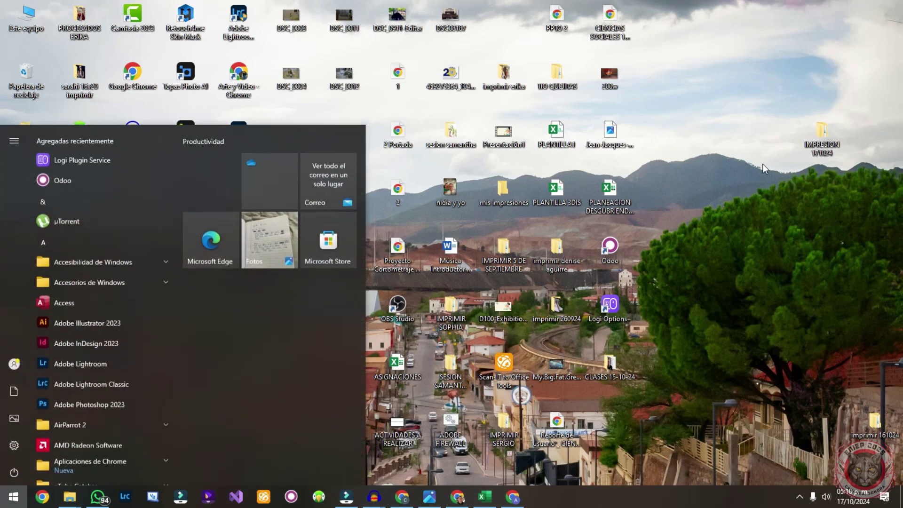
{"action": "type", "text": "audac"}
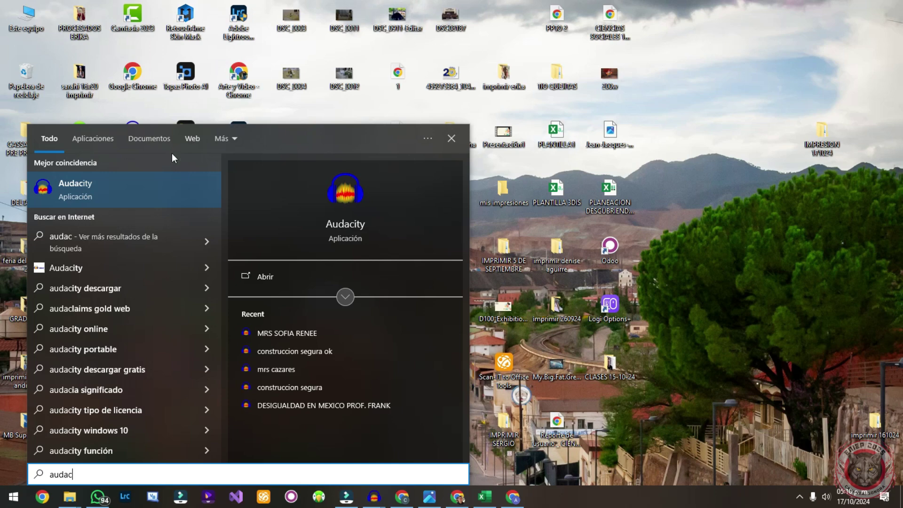
{"action": "left_click", "coordinate": [143, 176]}
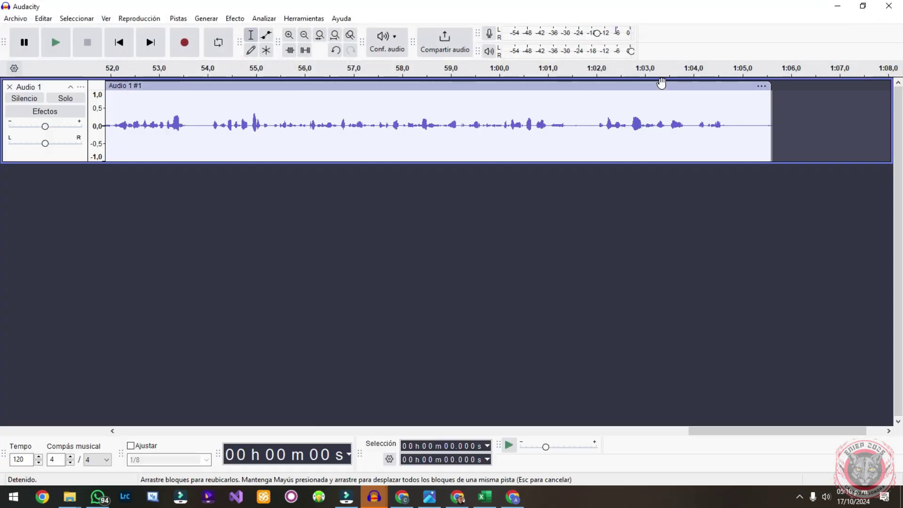
{"action": "left_click", "coordinate": [8, 21]}
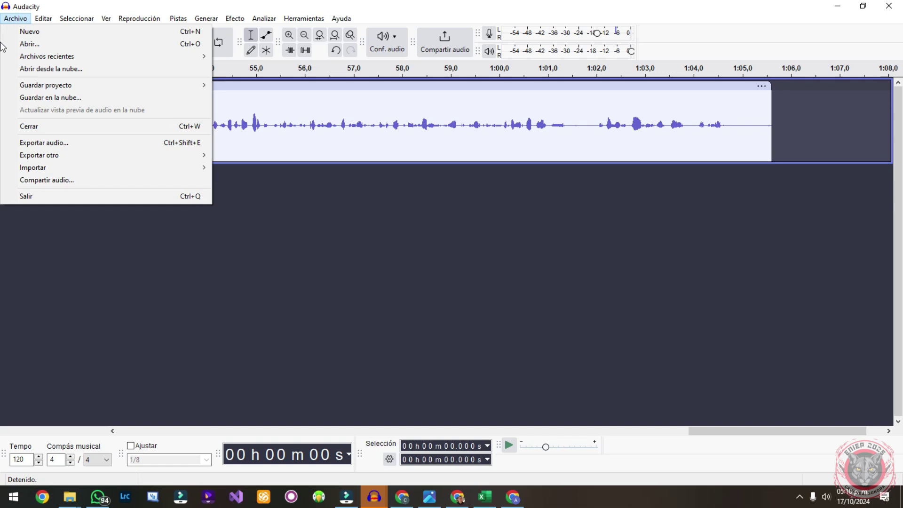
{"action": "left_click", "coordinate": [28, 32]}
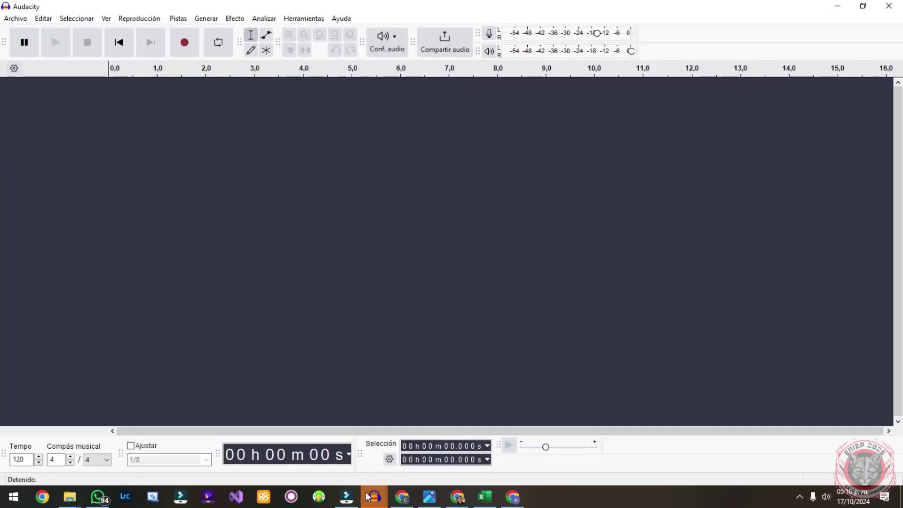
Step: Switch to File Explorer, open the Audacity folder in Documents and move its window aside
{"action": "key", "text": "super+d"}
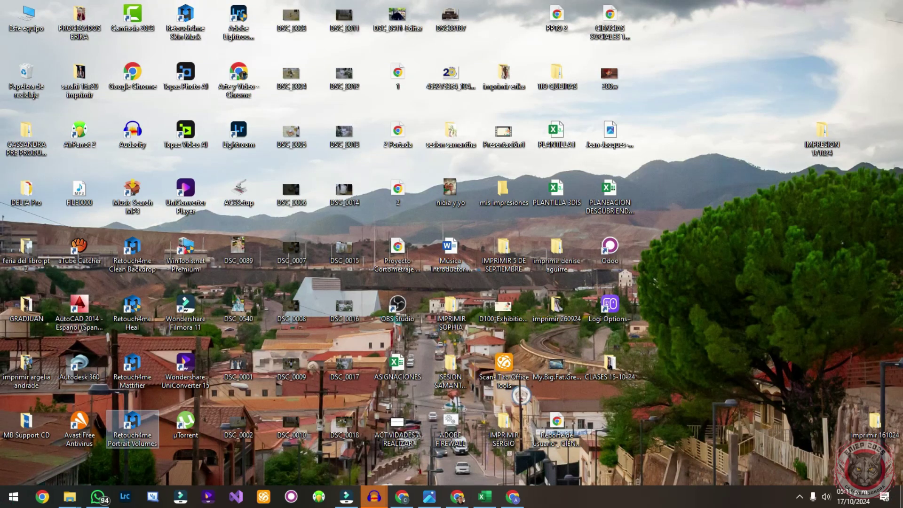
{"action": "key", "text": "super+d"}
{"action": "mouse_move", "coordinate": [69, 498]}
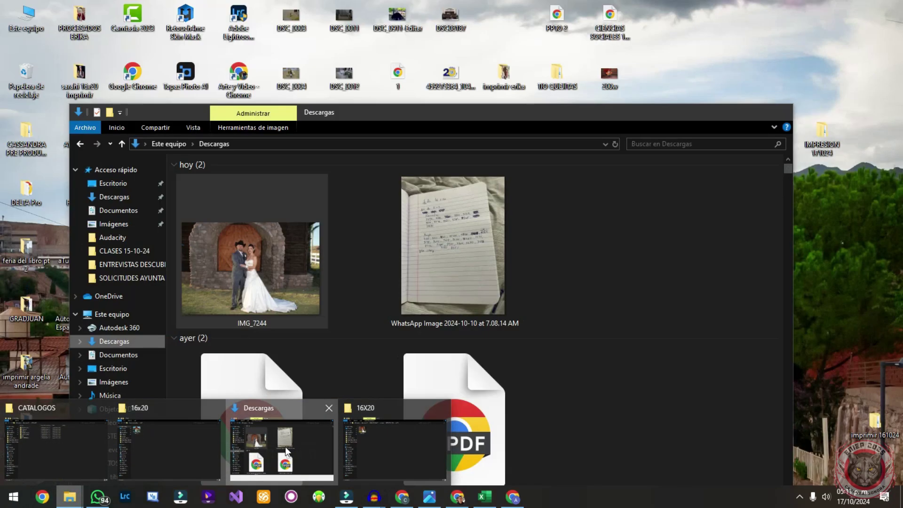
{"action": "left_click", "coordinate": [287, 452]}
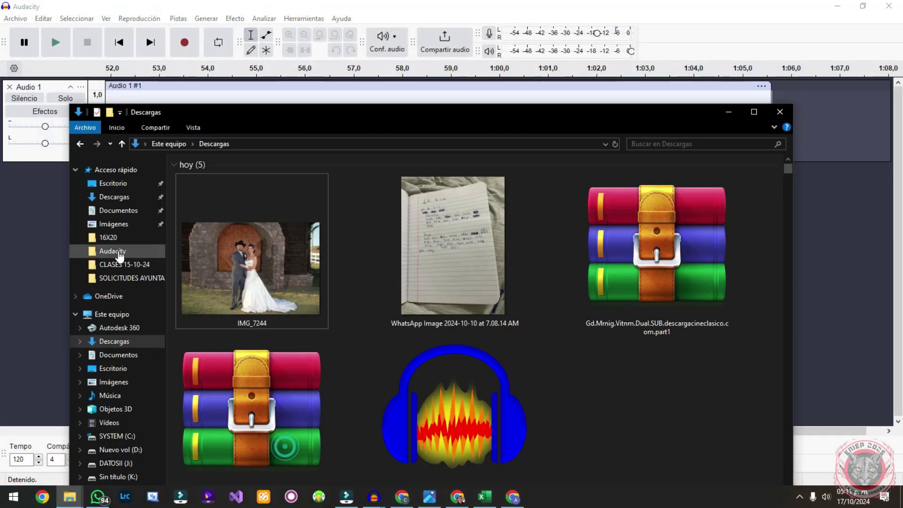
{"action": "left_click", "coordinate": [123, 210]}
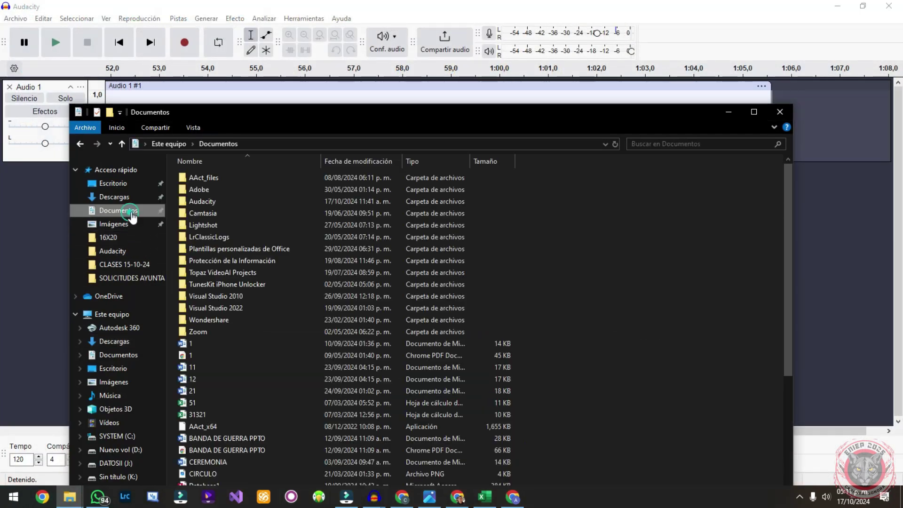
{"action": "double_click", "coordinate": [216, 201]}
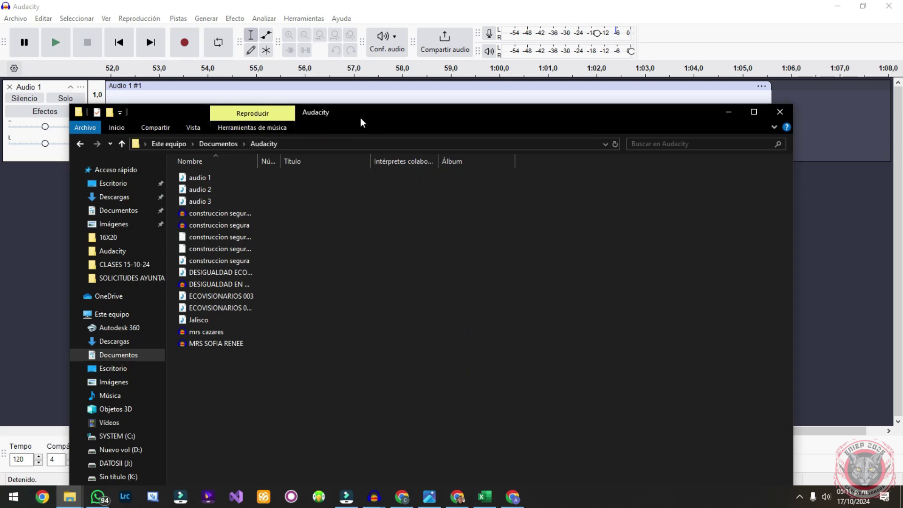
{"action": "left_click_drag", "start_coordinate": [360, 118], "coordinate": [700, 173]}
Step: Close the unnamed Audacity project containing the Audio 1 recording without saving it
{"action": "left_click", "coordinate": [8, 28]}
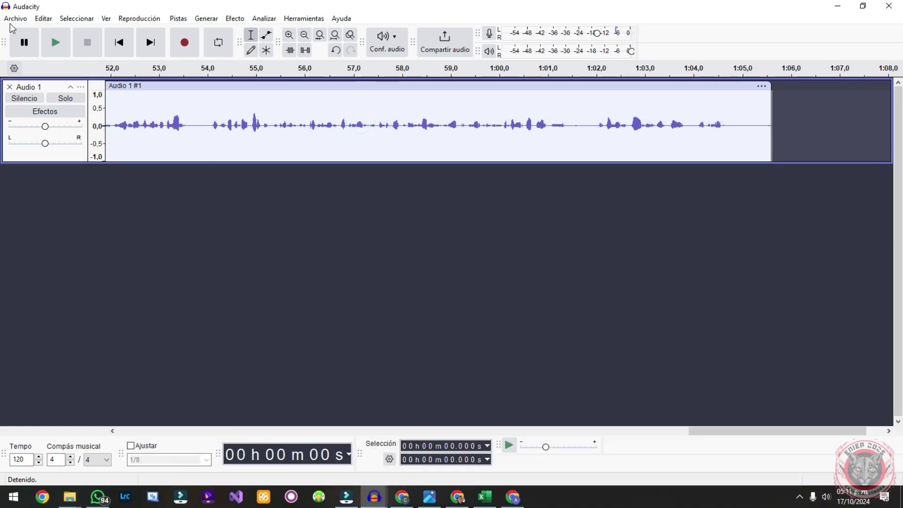
{"action": "left_click", "coordinate": [16, 19]}
{"action": "left_click", "coordinate": [888, 6]}
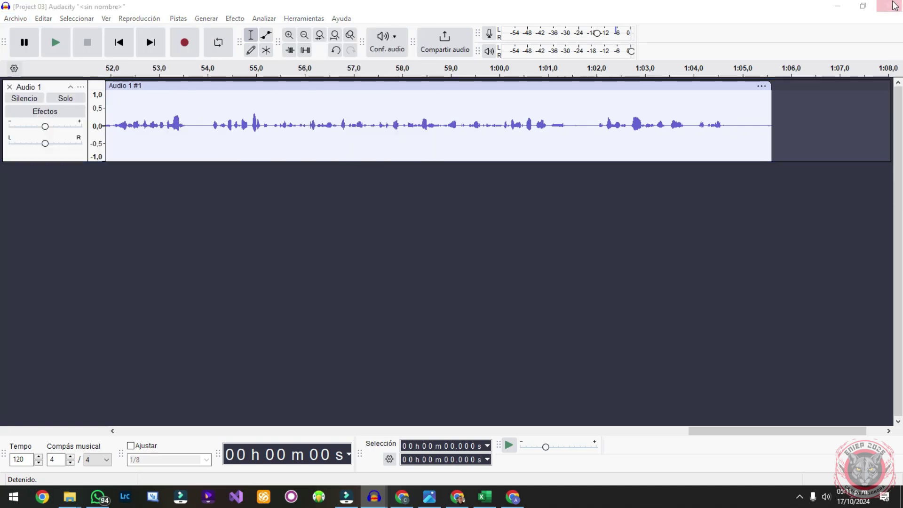
{"action": "left_click", "coordinate": [471, 244]}
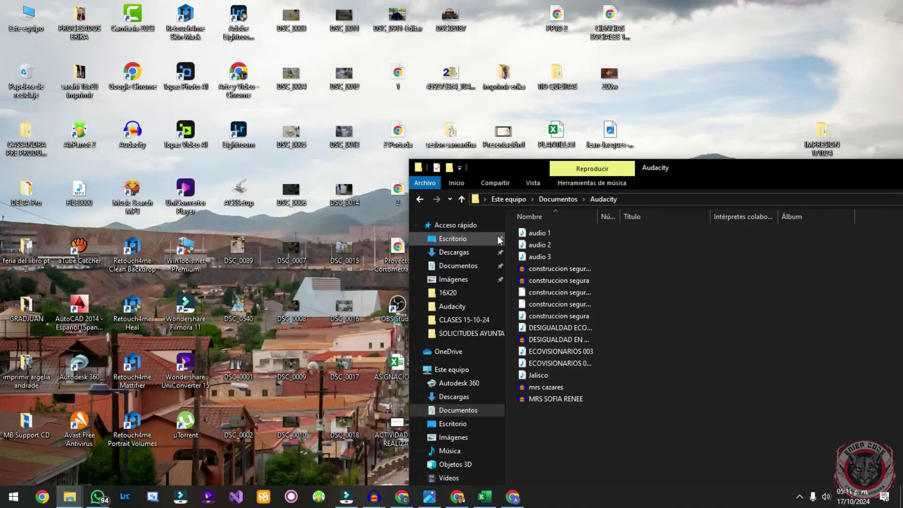
Step: Search the system for "auda", open Audacity and create a new project
{"action": "left_click", "coordinate": [13, 497]}
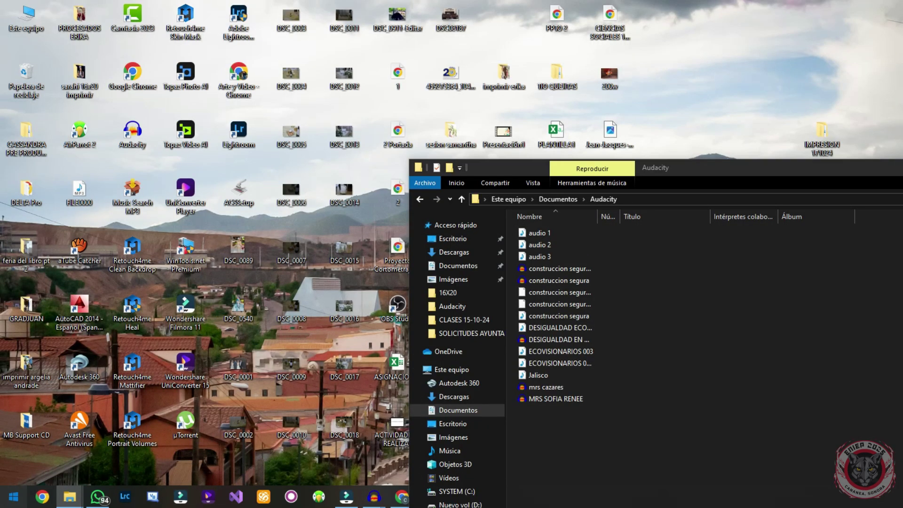
{"action": "type", "text": "auda"}
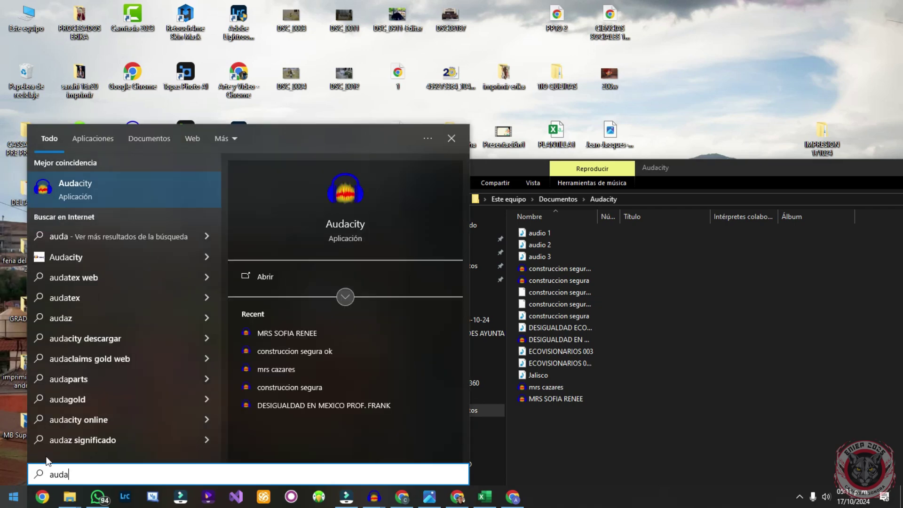
{"action": "left_click", "coordinate": [111, 191]}
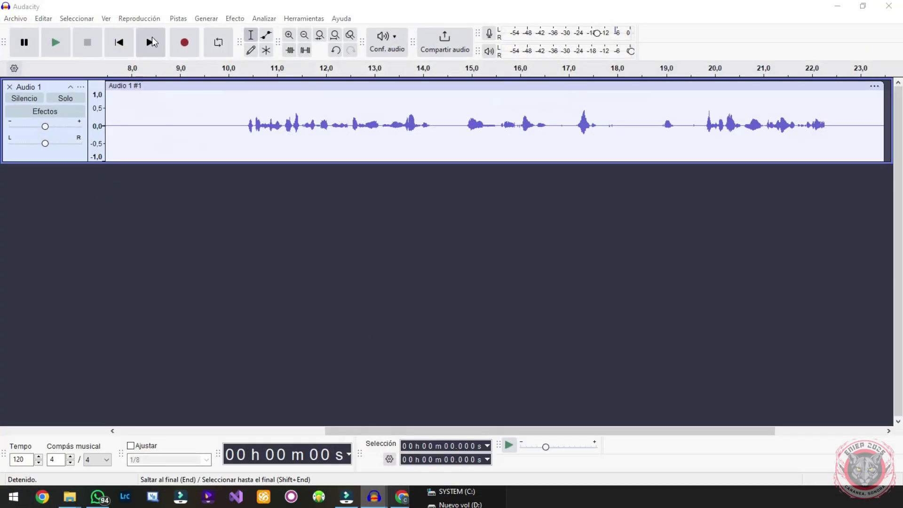
{"action": "left_click", "coordinate": [15, 18]}
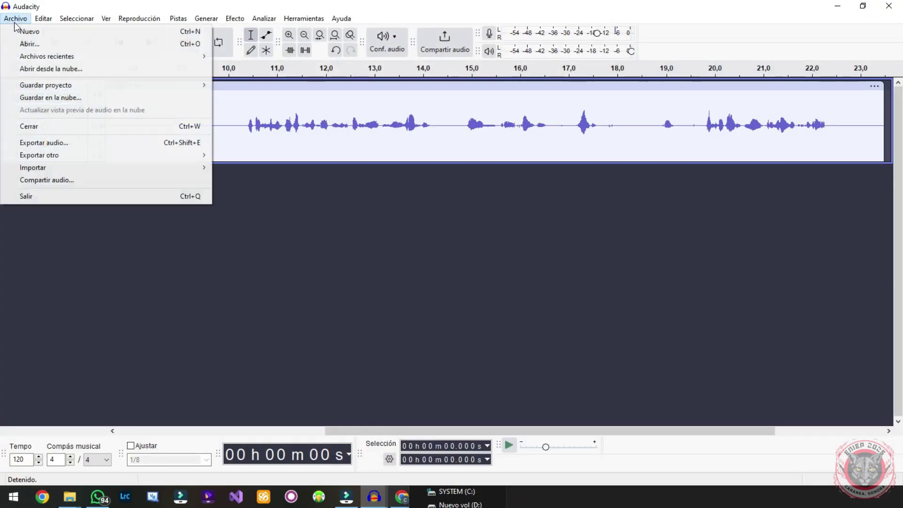
{"action": "left_click", "coordinate": [21, 28]}
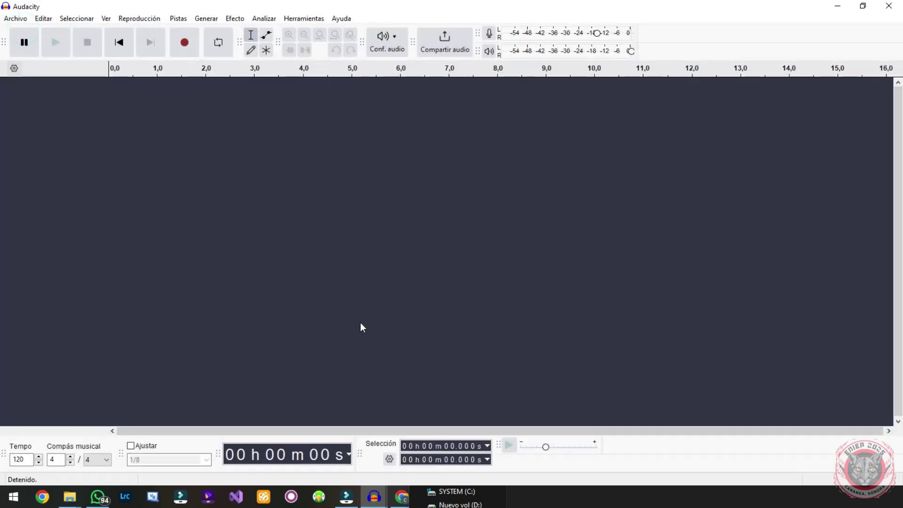
Step: Close all remaining open Audacity project windows without saving their recordings
{"action": "mouse_move", "coordinate": [367, 500]}
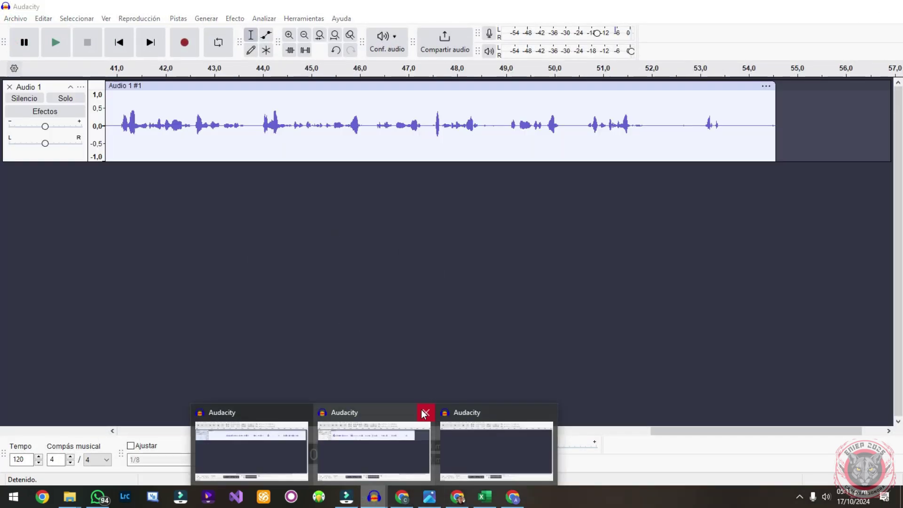
{"action": "left_click", "coordinate": [422, 410]}
{"action": "left_click", "coordinate": [471, 244]}
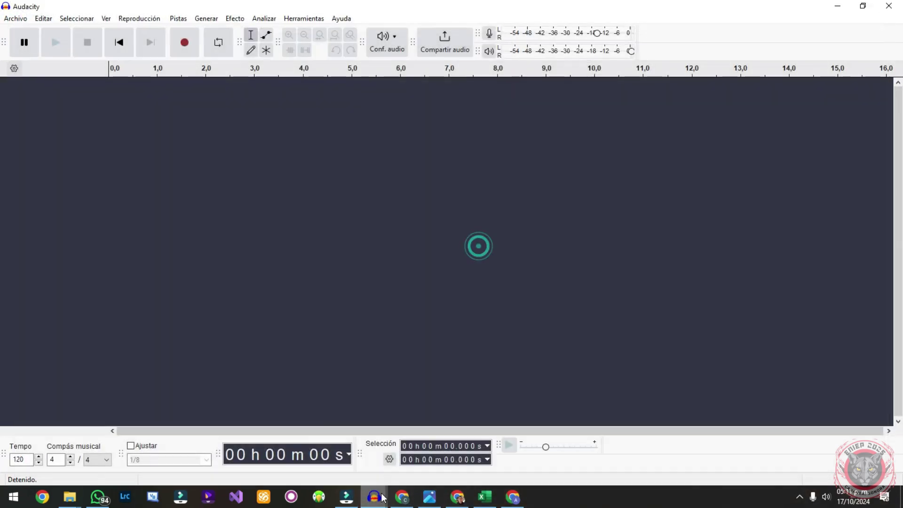
{"action": "mouse_move", "coordinate": [374, 497]}
{"action": "left_click", "coordinate": [486, 413]}
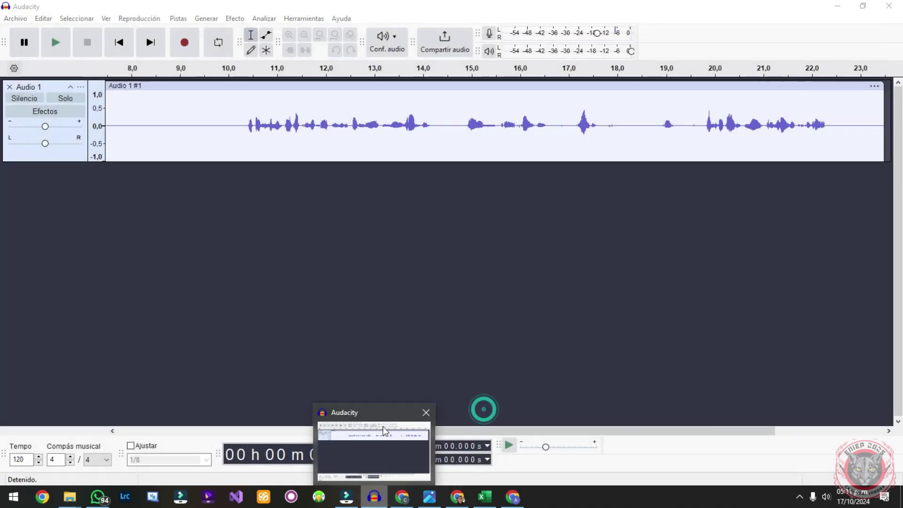
{"action": "left_click", "coordinate": [426, 413]}
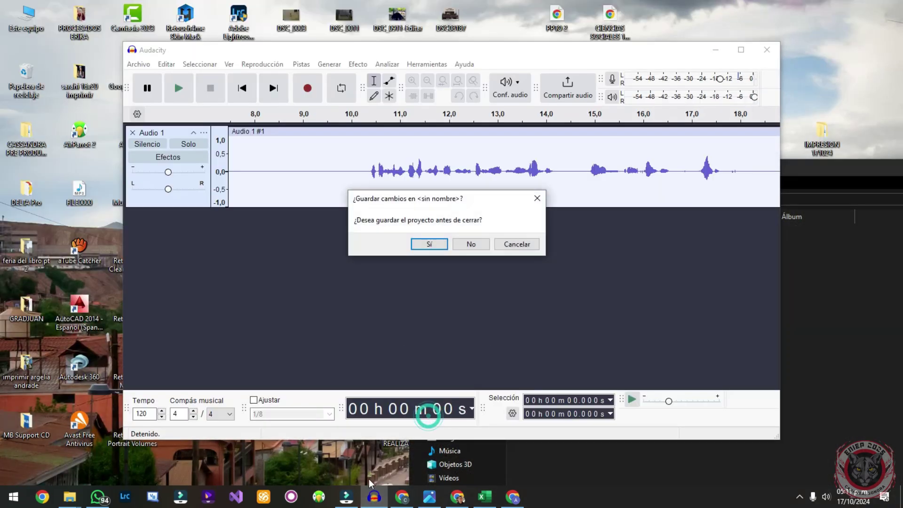
{"action": "left_click", "coordinate": [471, 244]}
Step: Find and open Audacity through the system search for "AUDA" and skip the automatic recovery of projects
{"action": "key", "text": "super"}
{"action": "type", "text": "u"}
{"action": "key", "text": "BackSpace"}
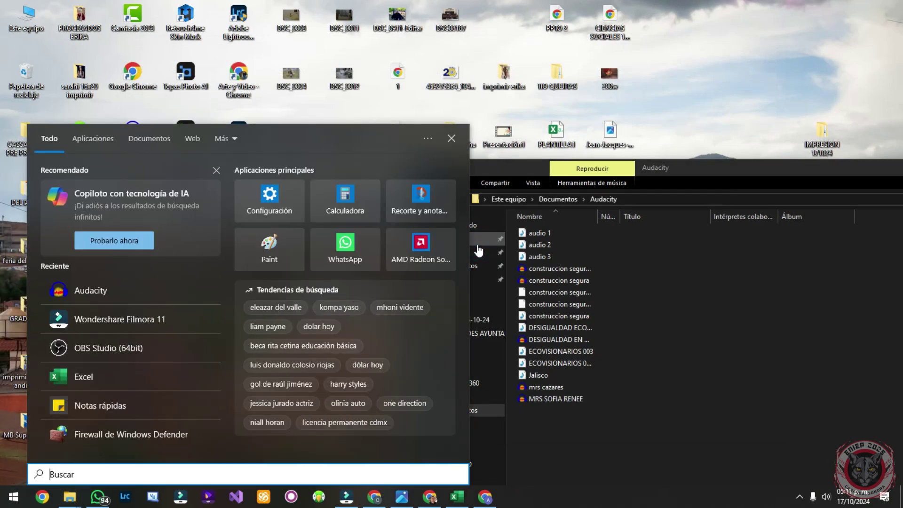
{"action": "type", "text": "AU"}
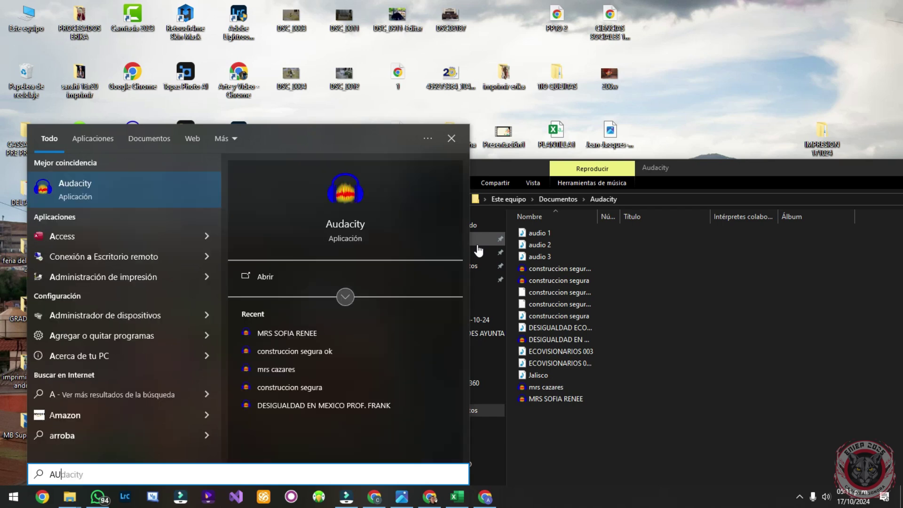
{"action": "type", "text": "DA"}
{"action": "left_click", "coordinate": [101, 185]}
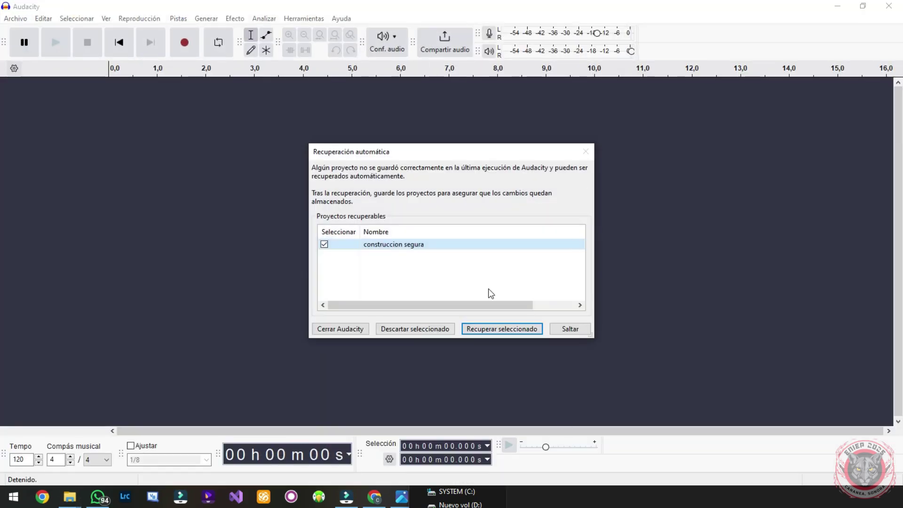
{"action": "left_click", "coordinate": [570, 328]}
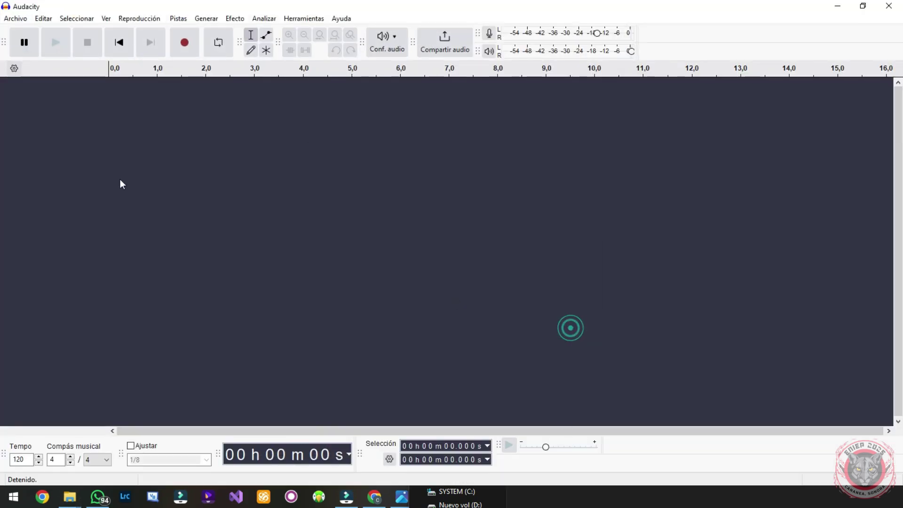
Step: Create a new project and import the file audio 1 from the Audacity folder into it
{"action": "left_click", "coordinate": [3, 20]}
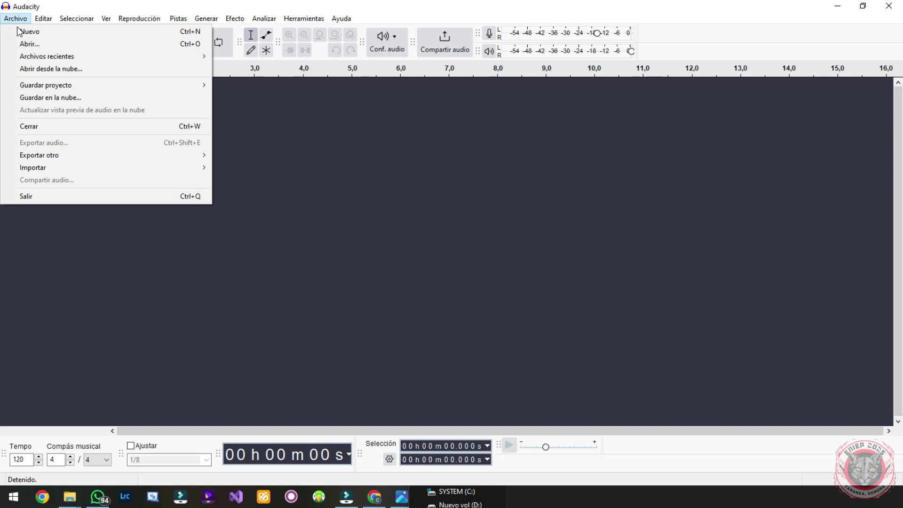
{"action": "left_click", "coordinate": [18, 31]}
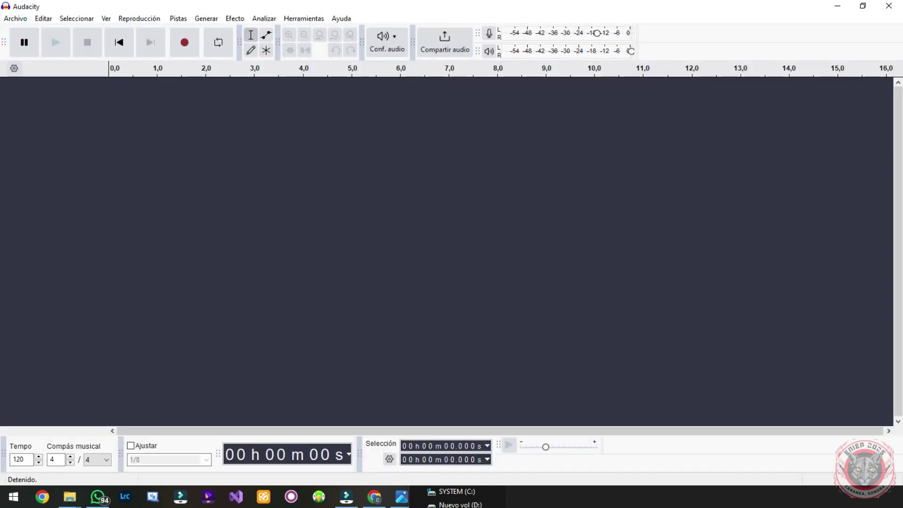
{"action": "left_click", "coordinate": [70, 496]}
{"action": "left_click_drag", "start_coordinate": [536, 233], "coordinate": [1, 216]}
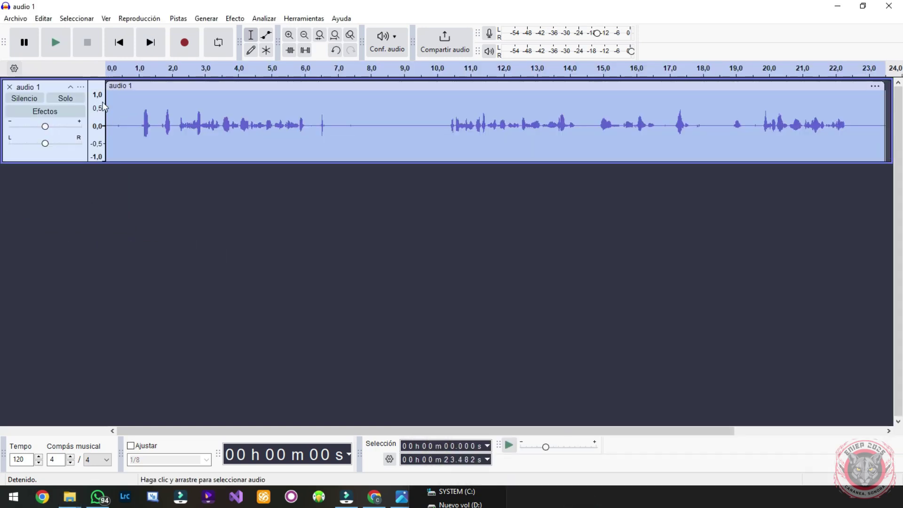
Step: Play the imported audio 1 clip and delete about the first second of silence at its start
{"action": "left_click", "coordinate": [130, 217]}
{"action": "key", "text": "space"}
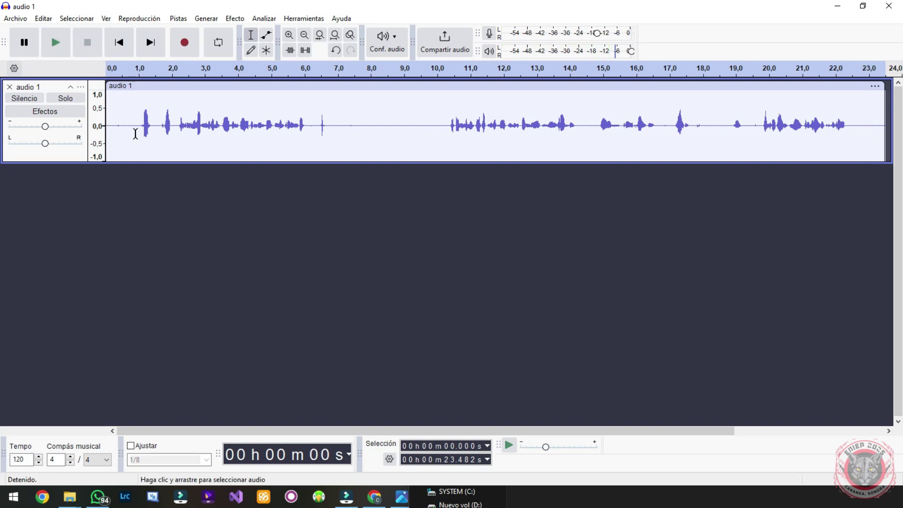
{"action": "left_click_drag", "start_coordinate": [138, 133], "coordinate": [106, 134]}
{"action": "key", "text": "Delete"}
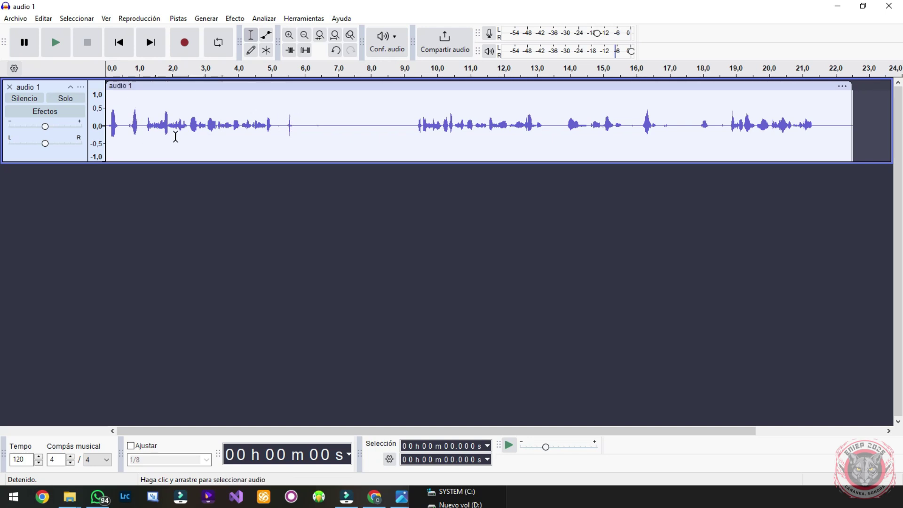
Step: Play the trimmed clip and delete the section from 5.135 s to 9.284 s
{"action": "key", "text": "space"}
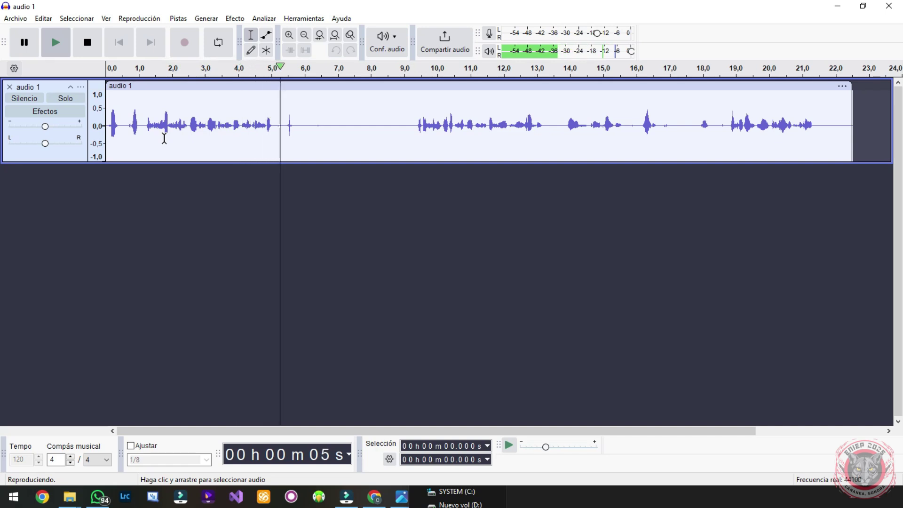
{"action": "key", "text": "space"}
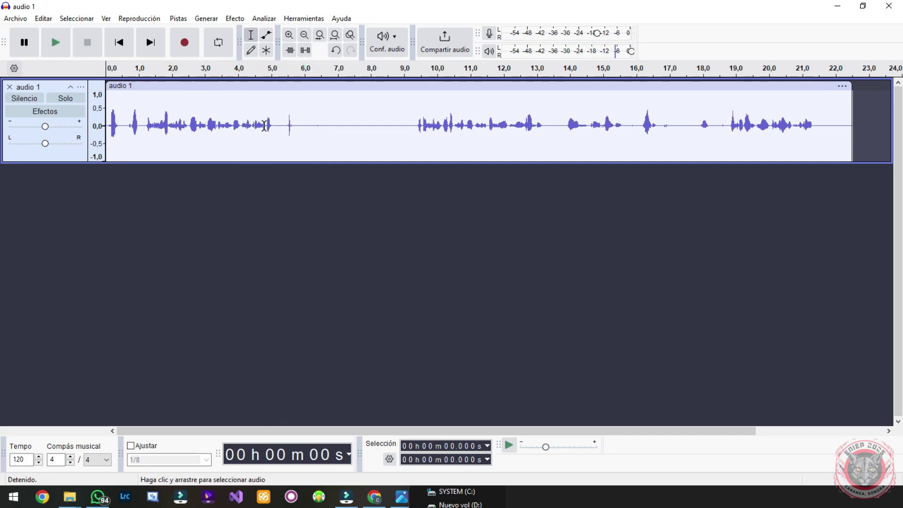
{"action": "left_click_drag", "start_coordinate": [276, 124], "coordinate": [411, 115]}
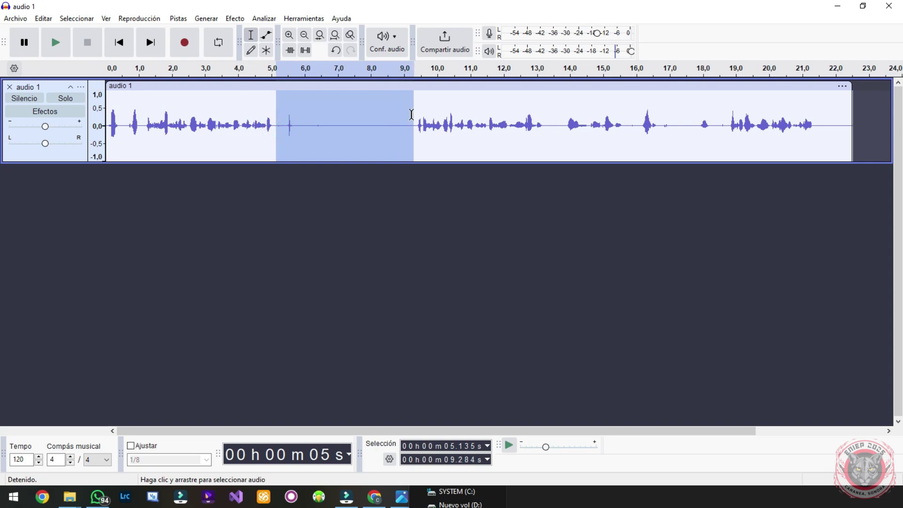
{"action": "key", "text": "Delete"}
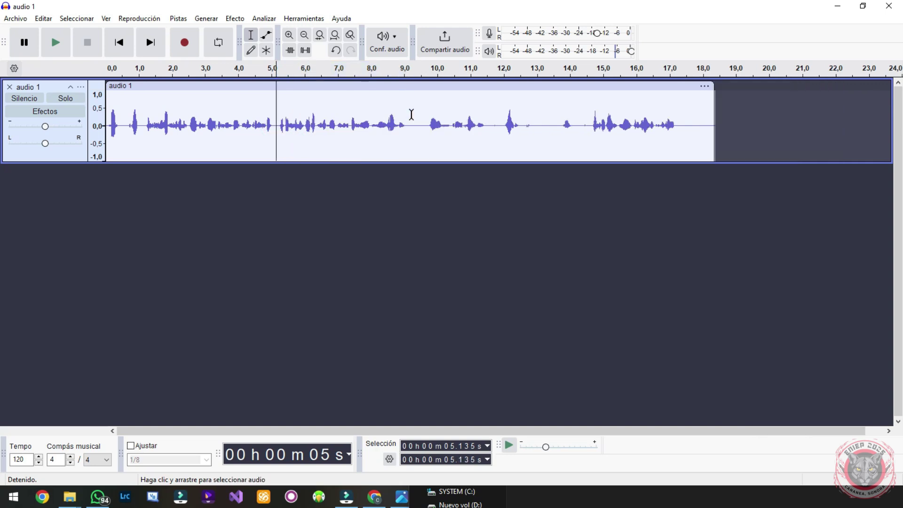
Step: Play the clip past the last cut and delete the silent gaps at about 9 s and 10.933 s
{"action": "left_click", "coordinate": [245, 71]}
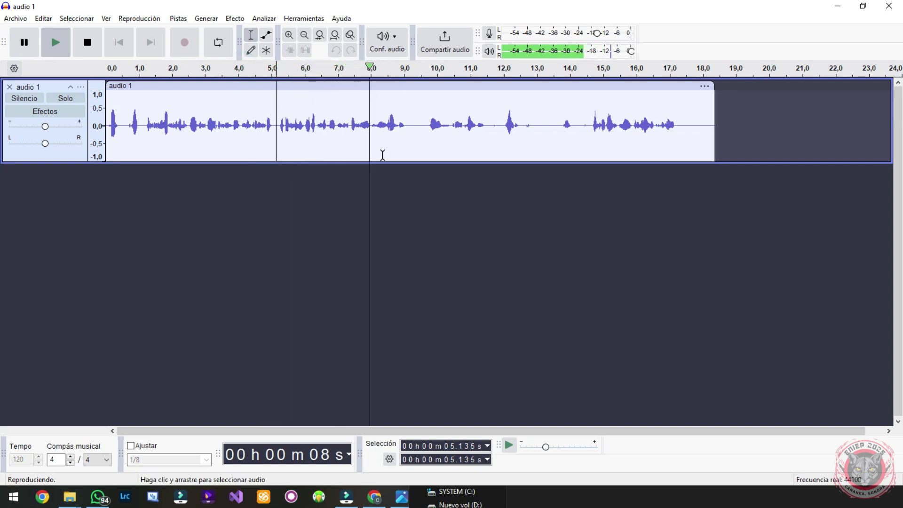
{"action": "key", "text": "space"}
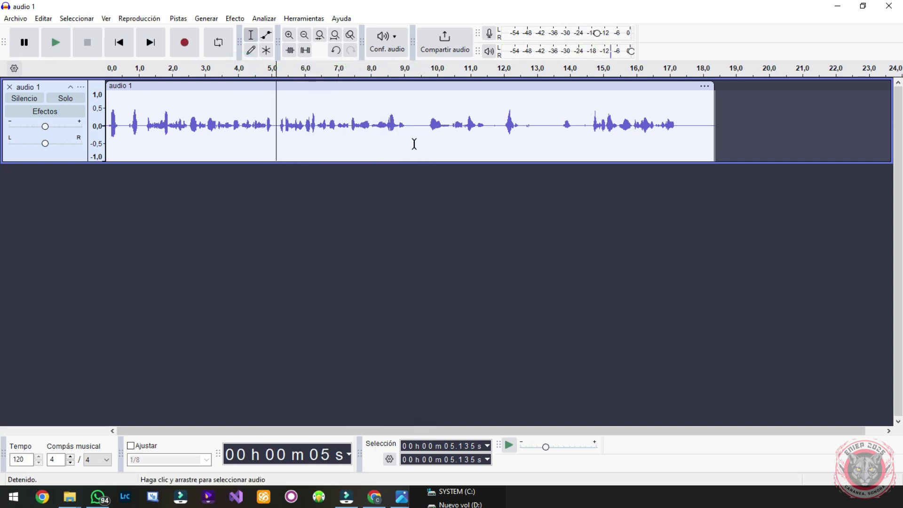
{"action": "left_click_drag", "start_coordinate": [410, 125], "coordinate": [483, 124]}
{"action": "key", "text": "Delete"}
{"action": "key", "text": "Delete"}
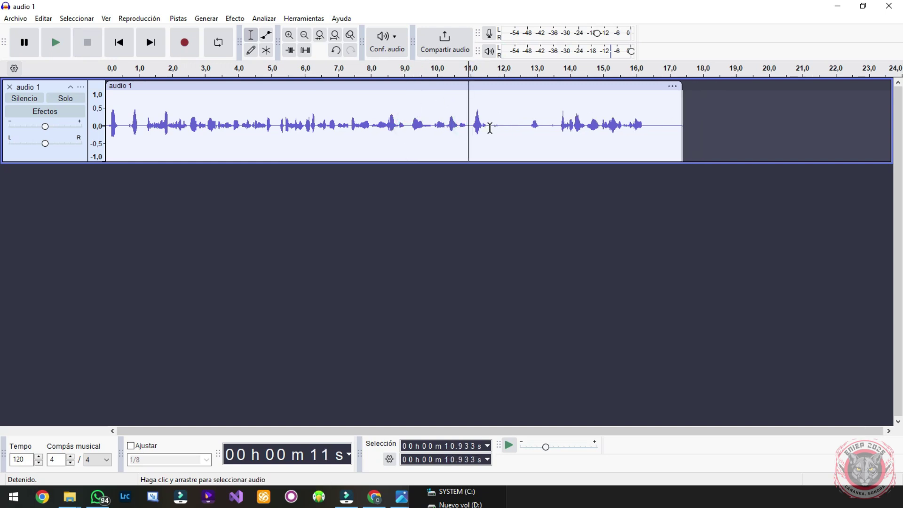
Step: Delete the silent gaps starting at 11.579 s and 12.106 s in the audio 1 clip
{"action": "left_click_drag", "start_coordinate": [490, 128], "coordinate": [523, 139]}
{"action": "key", "text": "Delete"}
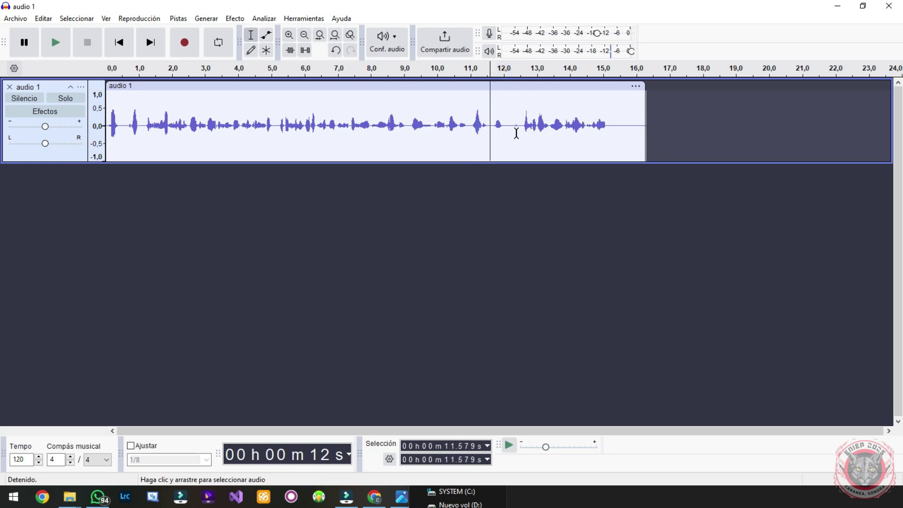
{"action": "key", "text": "Delete"}
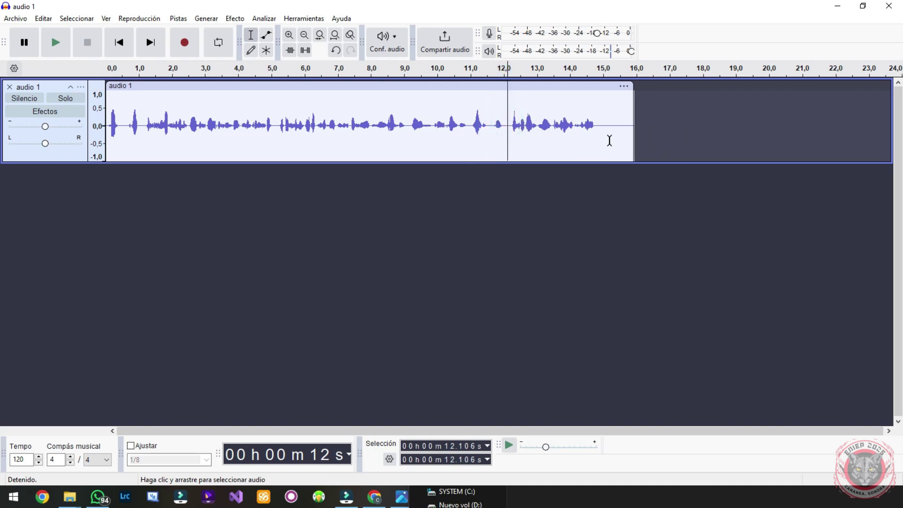
Step: Delete the trailing silence of the audio 1 clip from 14.810 s onward and play the edited clip from the start
{"action": "left_click_drag", "start_coordinate": [597, 121], "coordinate": [668, 126]}
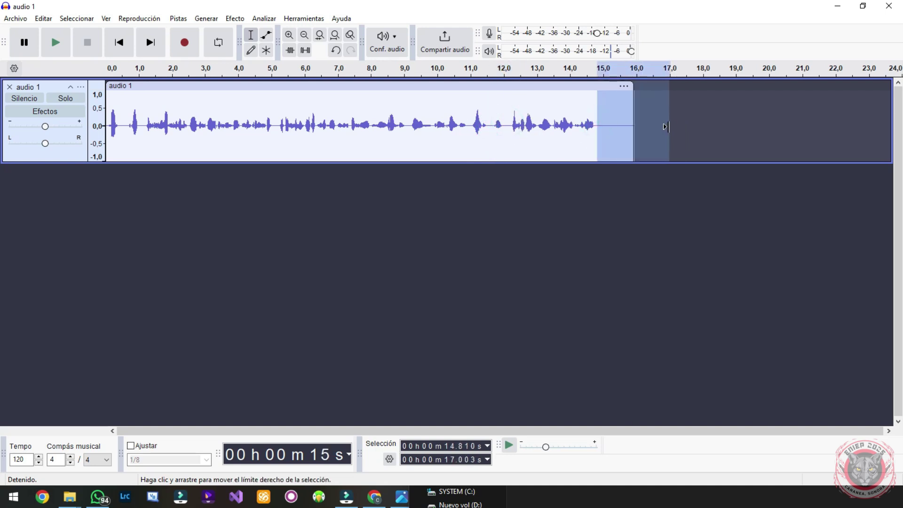
{"action": "key", "text": "Delete"}
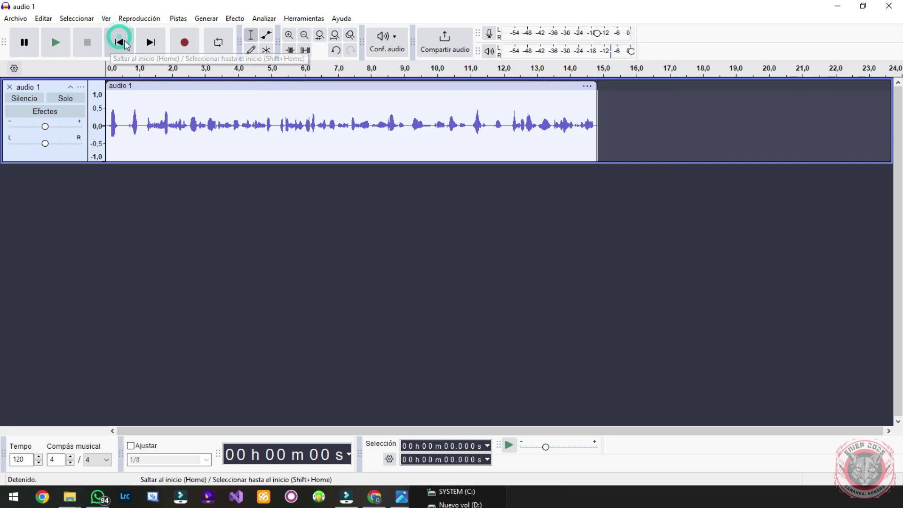
{"action": "left_click", "coordinate": [60, 42]}
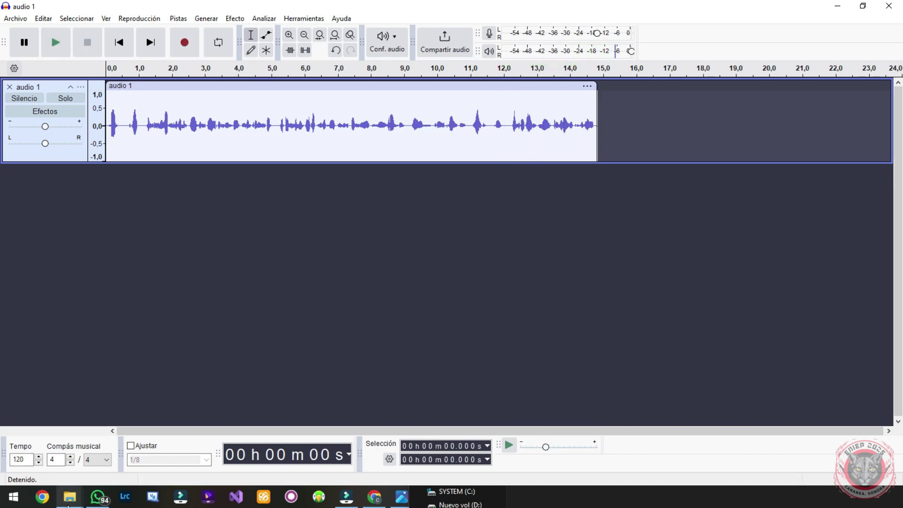
Step: Import audio 2 from the Audacity documents folder and move its clip to start where the audio 1 clip ends
{"action": "mouse_move", "coordinate": [69, 499]}
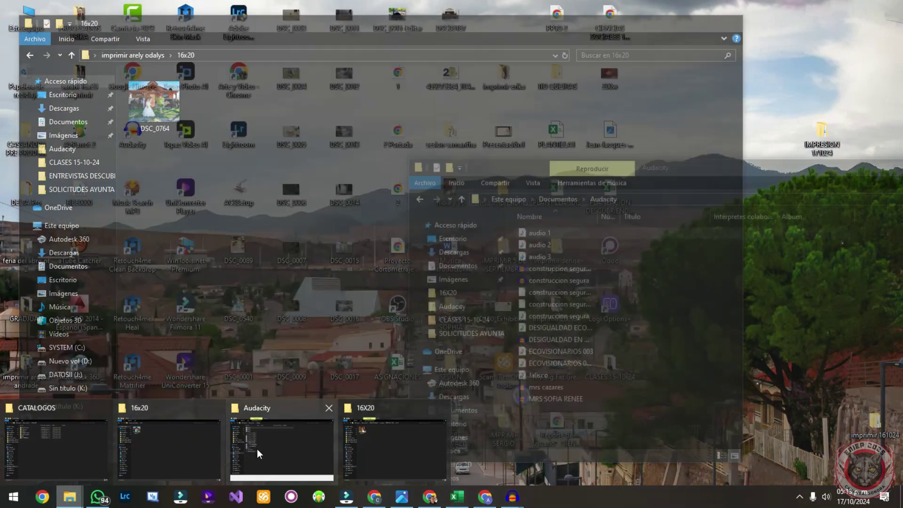
{"action": "left_click", "coordinate": [258, 454]}
{"action": "left_click_drag", "start_coordinate": [578, 247], "coordinate": [653, 175]}
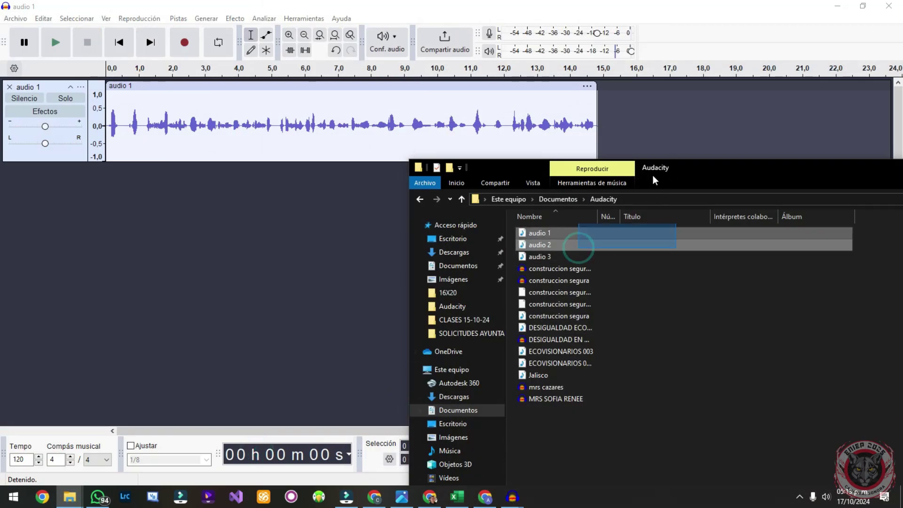
{"action": "left_click_drag", "start_coordinate": [548, 242], "coordinate": [676, 136]}
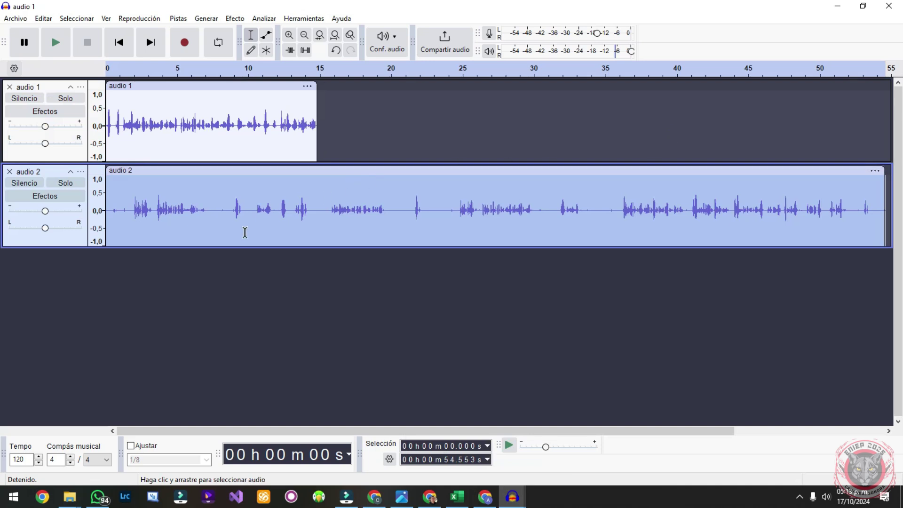
{"action": "scroll", "coordinate": [244, 232], "scroll_direction": "down", "scroll_amount": 3}
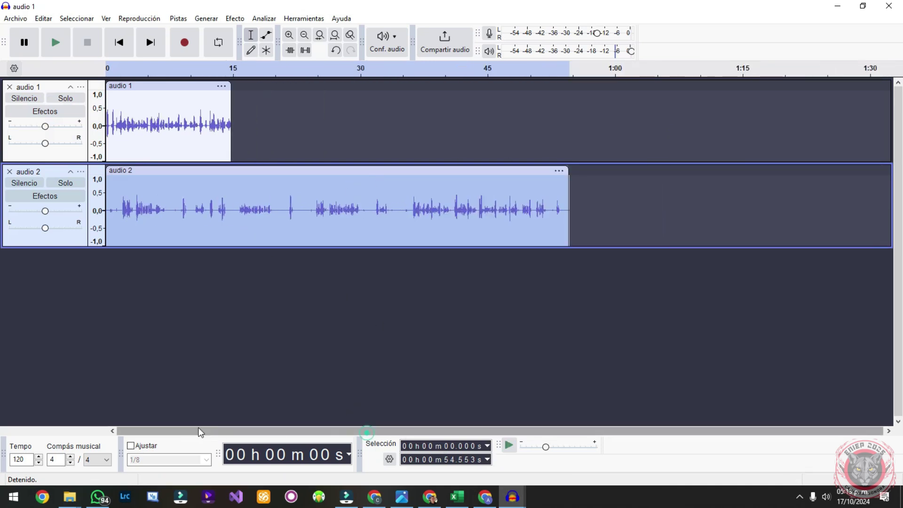
{"action": "left_click_drag", "start_coordinate": [225, 170], "coordinate": [356, 175]}
Step: Play from the start of the audio 2 clip and delete its opening silence from 14.810 s to 16.779 s
{"action": "left_click", "coordinate": [231, 71]}
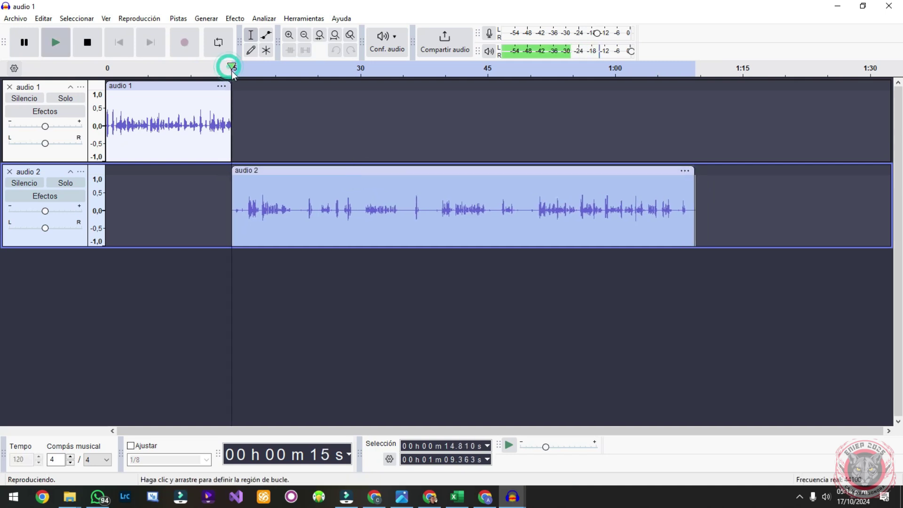
{"action": "scroll", "coordinate": [230, 75], "scroll_direction": "up", "scroll_amount": 3}
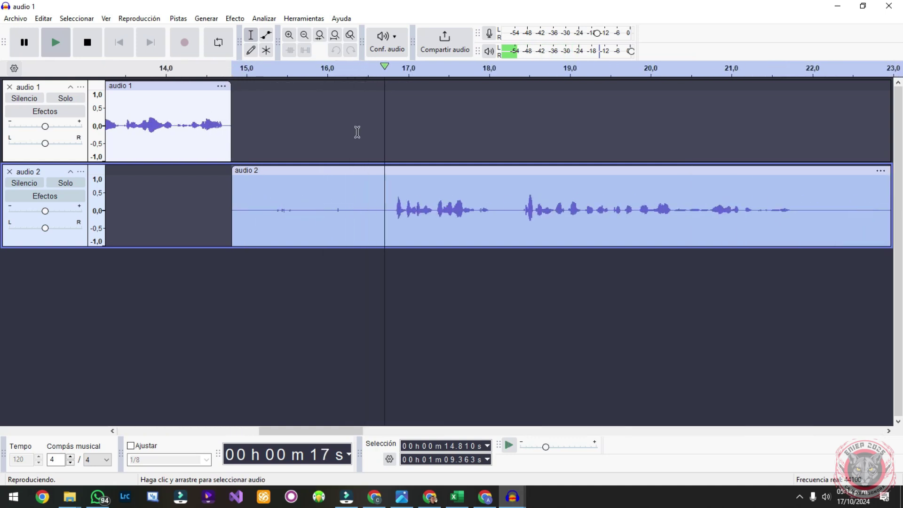
{"action": "key", "text": "space"}
{"action": "left_click", "coordinate": [385, 276]}
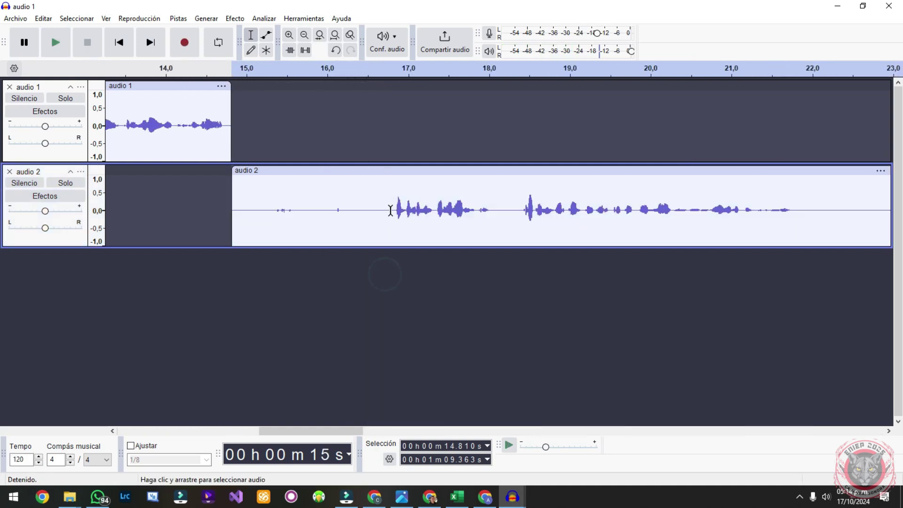
{"action": "left_click_drag", "start_coordinate": [391, 211], "coordinate": [232, 209]}
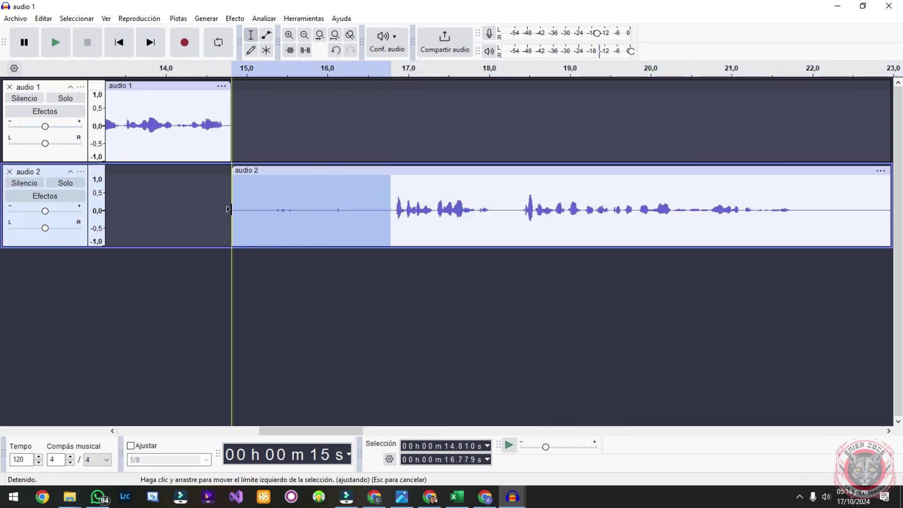
{"action": "key", "text": "Delete"}
Step: Play the audio 2 clip and delete its opening section from 14.810 s to about 23.1 s
{"action": "key", "text": "space"}
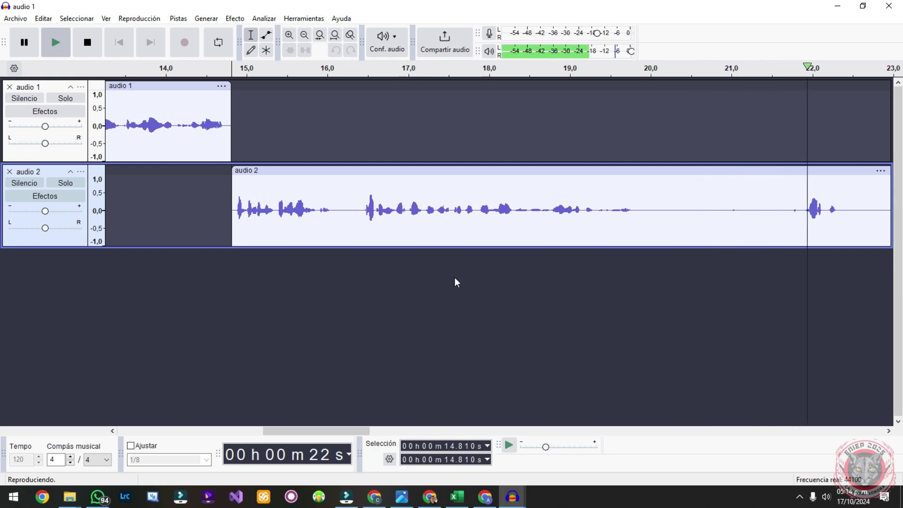
{"action": "key", "text": "space"}
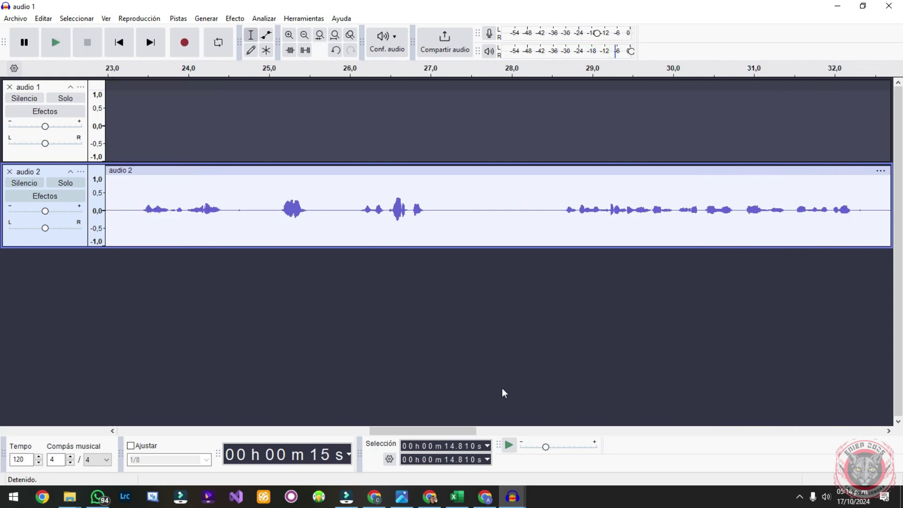
{"action": "left_click_drag", "start_coordinate": [398, 430], "coordinate": [330, 478]}
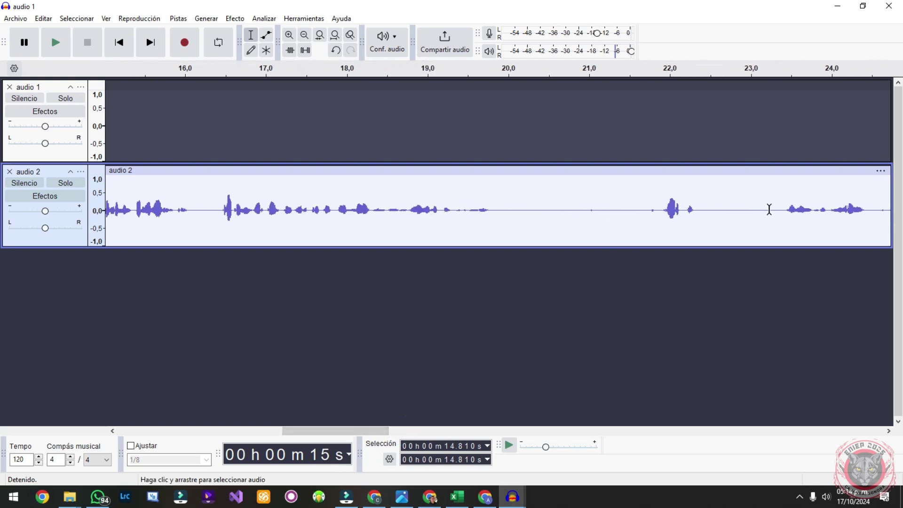
{"action": "left_click_drag", "start_coordinate": [763, 212], "coordinate": [203, 196]}
Step: Play the shortened audio 2 clip and delete everything from its start at 14.810 s to about 29.1 s
{"action": "key", "text": "space"}
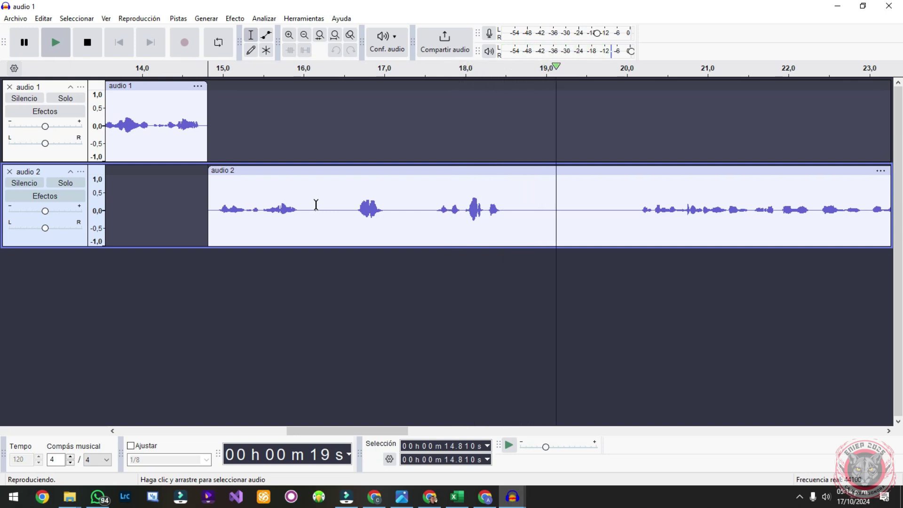
{"action": "key", "text": "space"}
{"action": "key", "text": "space"}
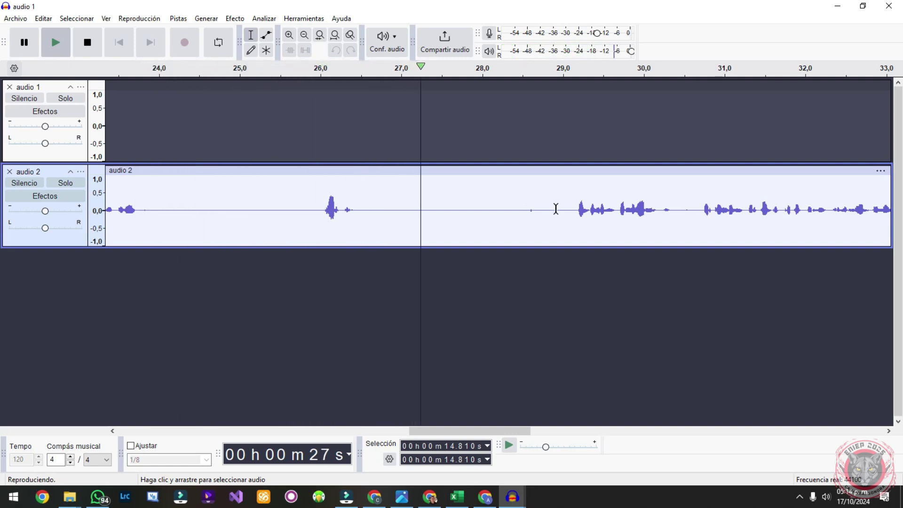
{"action": "key", "text": "alt+space"}
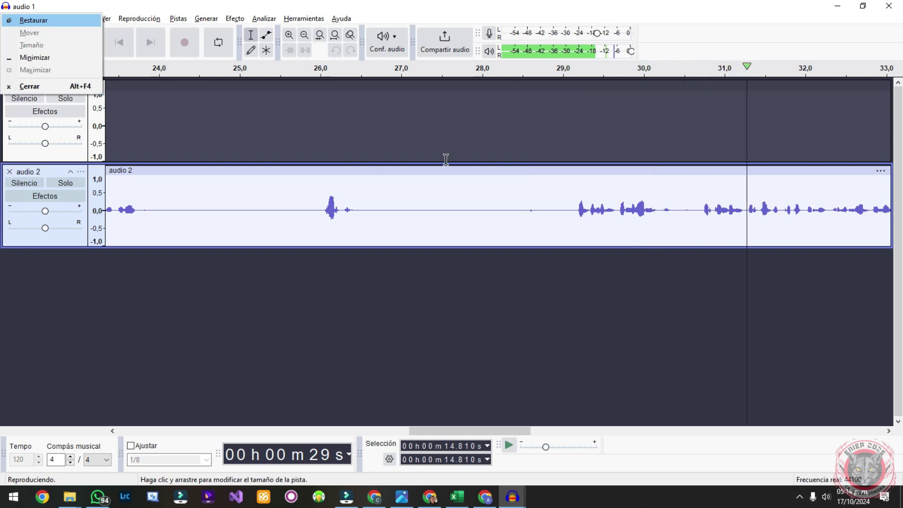
{"action": "key", "text": "Escape"}
{"action": "key", "text": "space"}
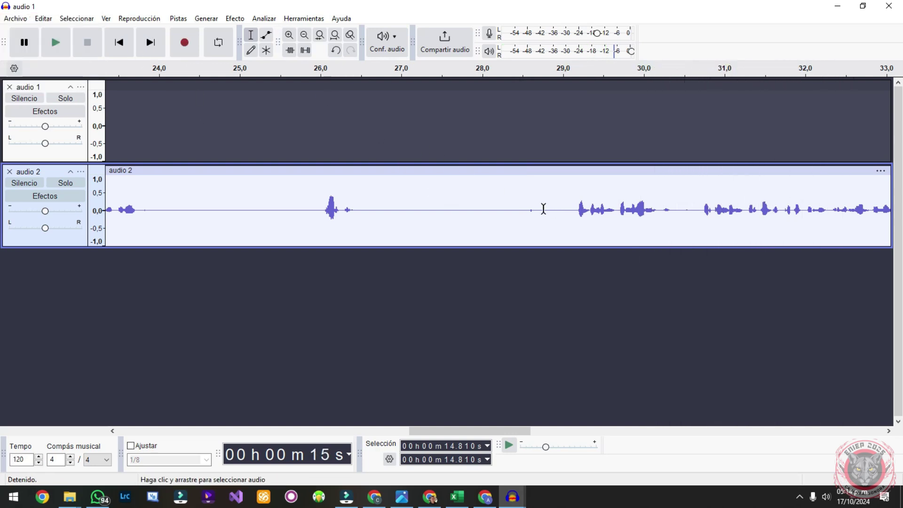
{"action": "left_click_drag", "start_coordinate": [572, 211], "coordinate": [207, 232]}
Step: Replay the audio 2 clip and delete the section from 19.923 s to 26.208 s
{"action": "key", "text": "space"}
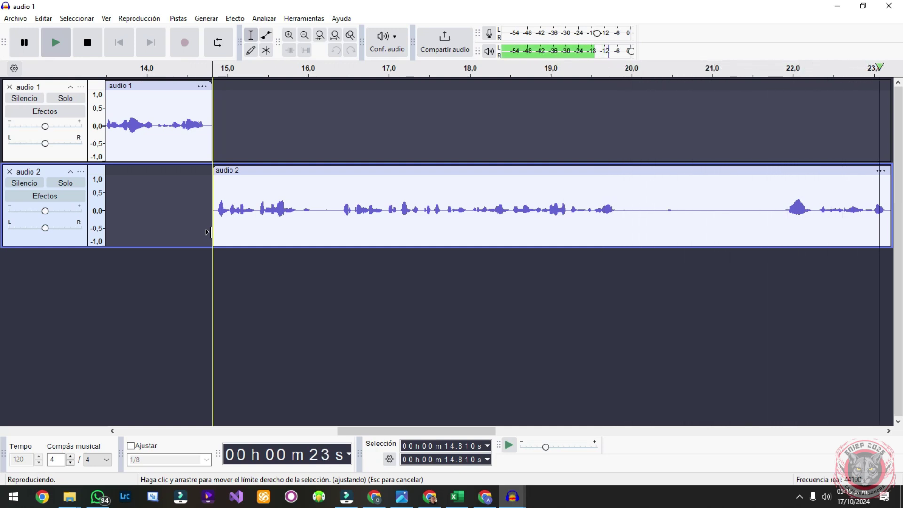
{"action": "key", "text": "space"}
{"action": "key", "text": "space"}
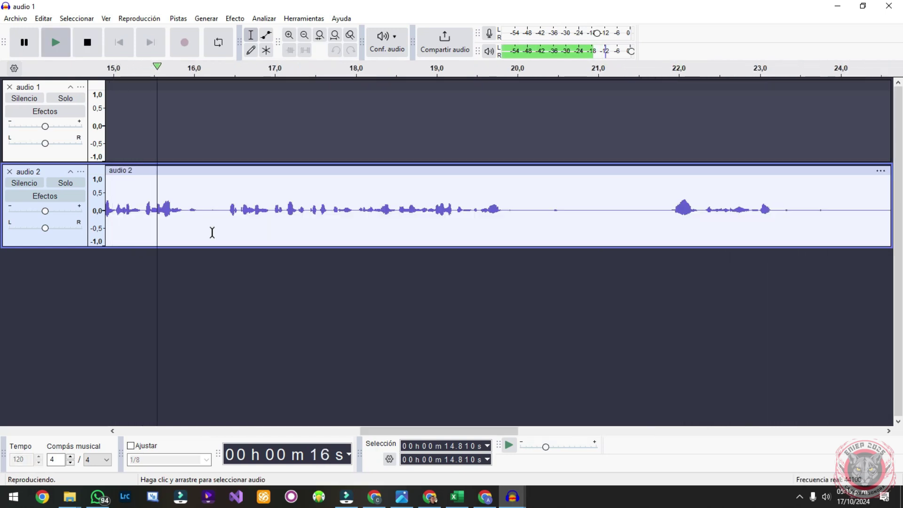
{"action": "scroll", "coordinate": [212, 232], "scroll_direction": "down", "scroll_amount": 2}
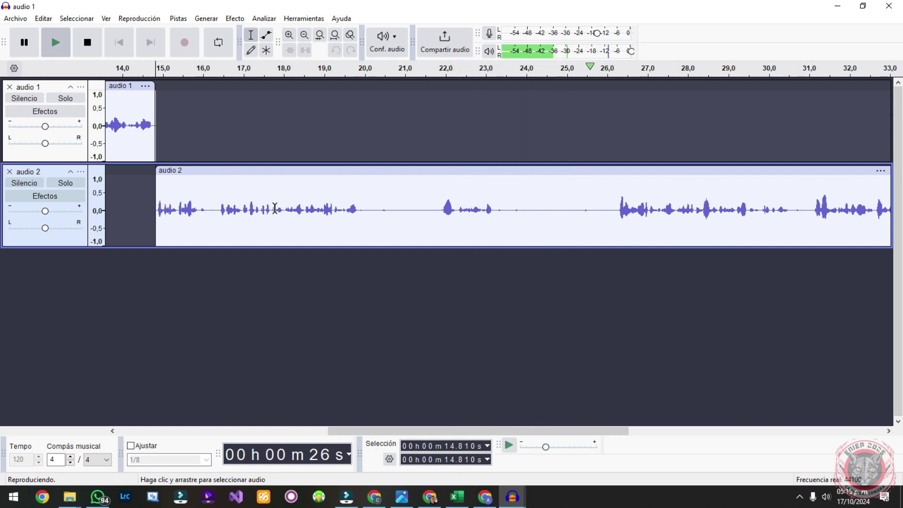
{"action": "key", "text": "space"}
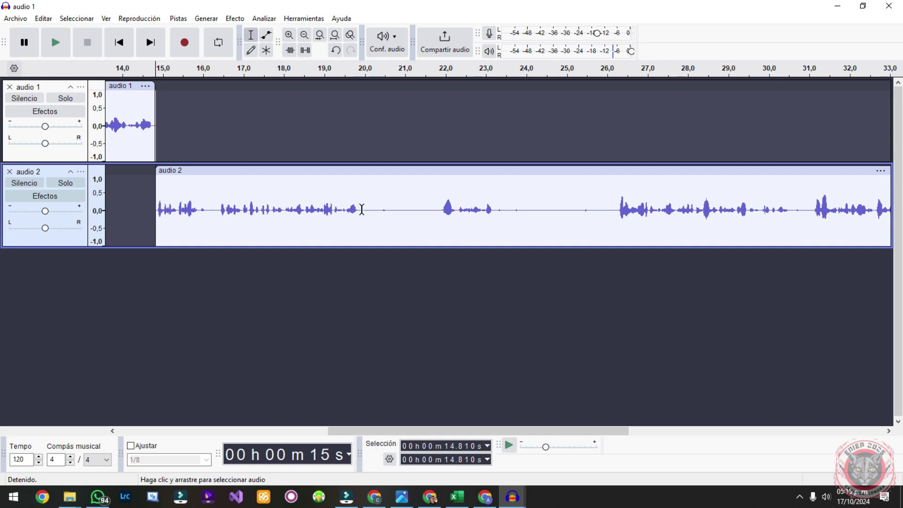
{"action": "left_click_drag", "start_coordinate": [362, 209], "coordinate": [591, 220]}
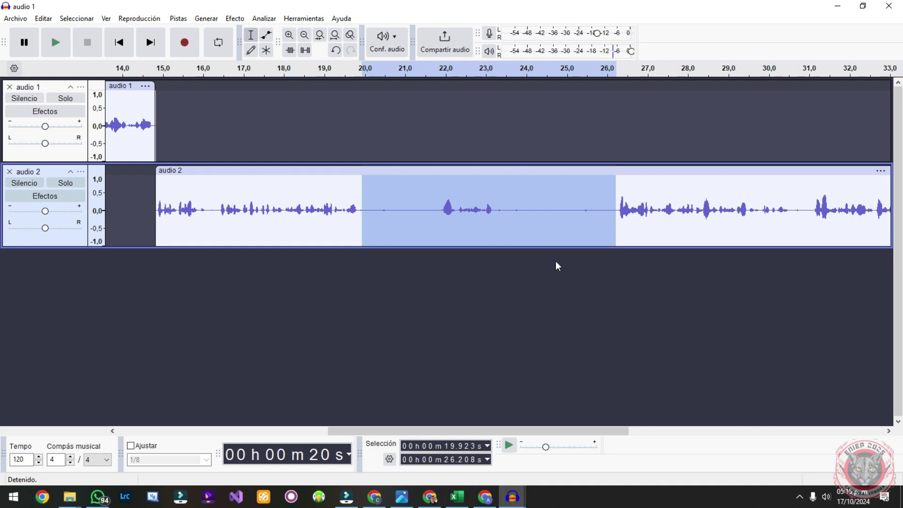
{"action": "key", "text": "Delete"}
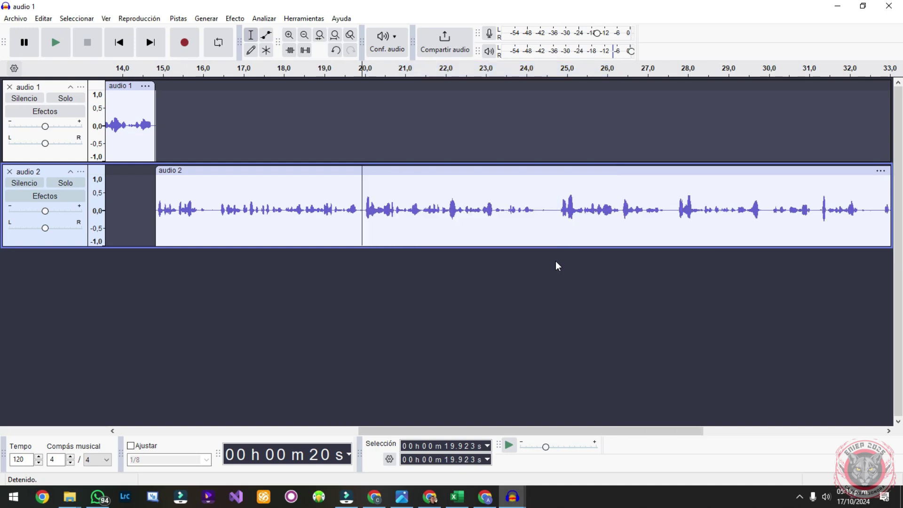
Step: Play the rest of the audio 2 clip and delete its ending from 35.670 s onward
{"action": "left_click", "coordinate": [330, 73]}
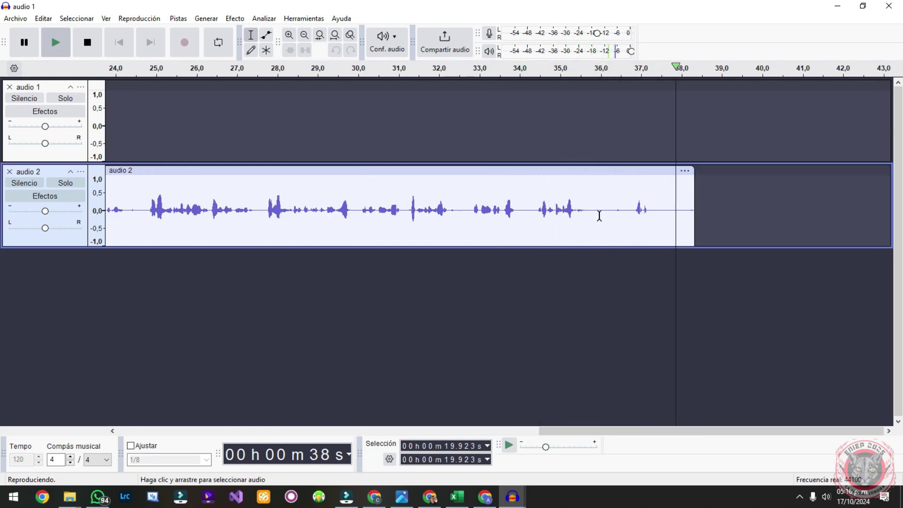
{"action": "left_click_drag", "start_coordinate": [587, 213], "coordinate": [755, 208]}
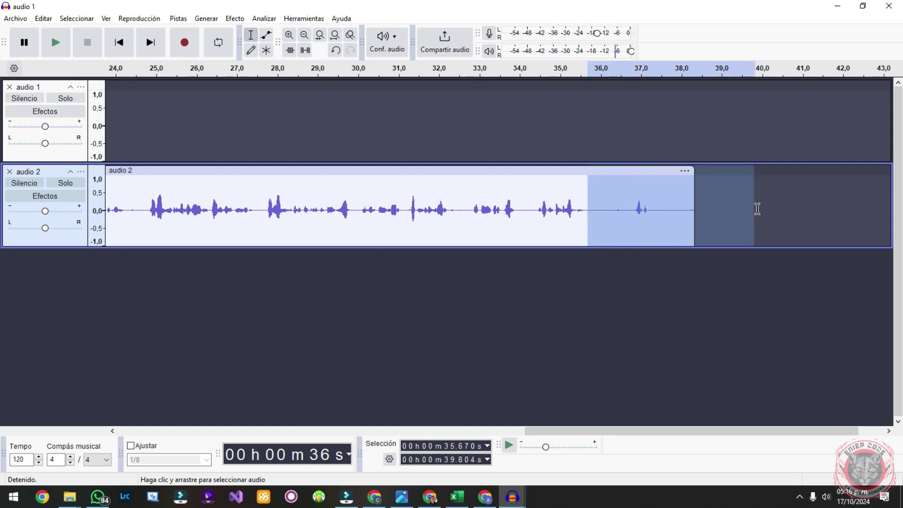
{"action": "key", "text": "Delete"}
Step: Import audio 3 from the Audacity documents folder and move its clip to start at 35.670 s, where audio 2 ends
{"action": "scroll", "coordinate": [433, 269], "scroll_direction": "down", "scroll_amount": 2, "text": "ctrl"}
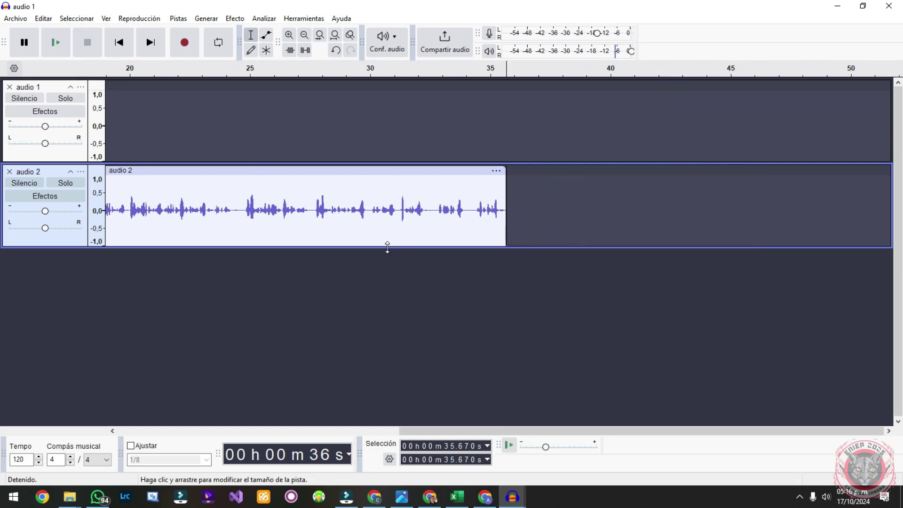
{"action": "left_click_drag", "start_coordinate": [511, 433], "coordinate": [233, 411]}
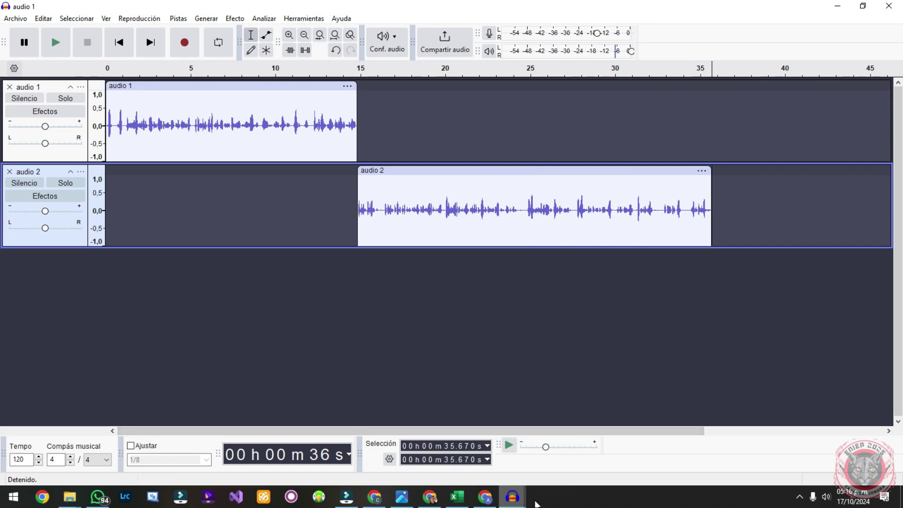
{"action": "left_click", "coordinate": [75, 501]}
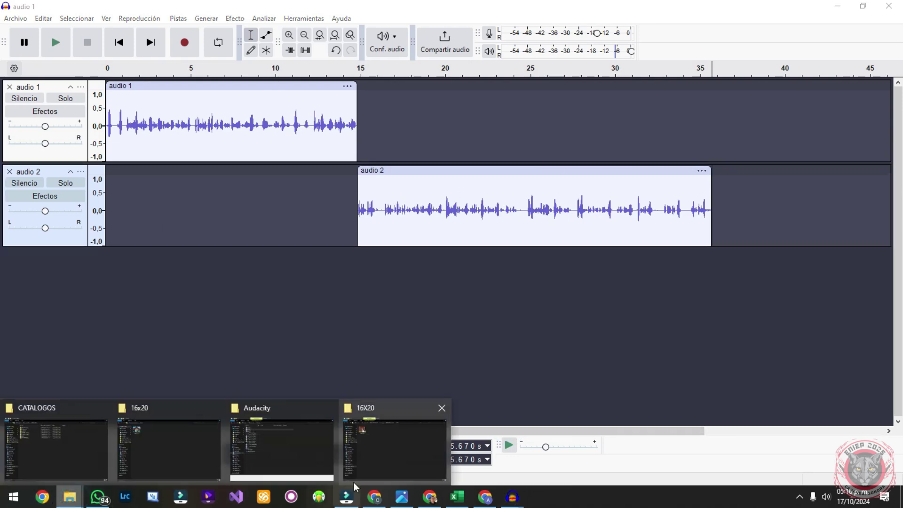
{"action": "left_click", "coordinate": [270, 462]}
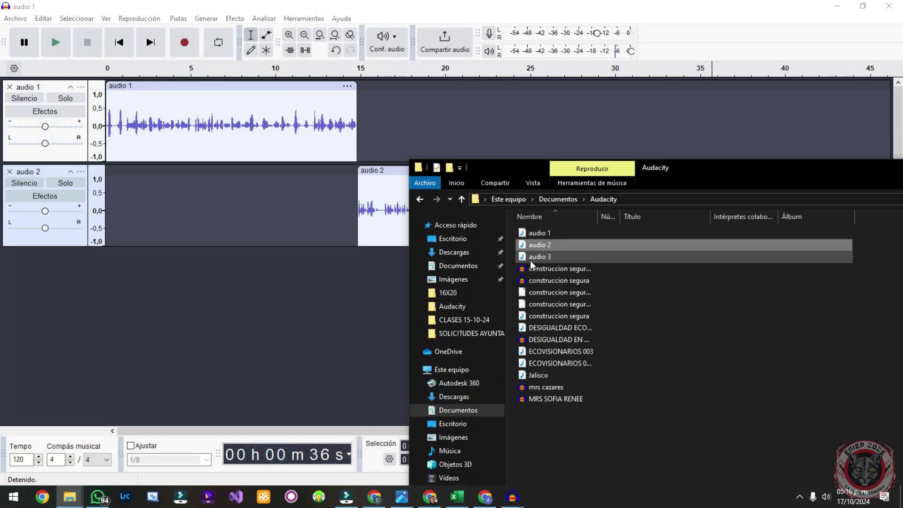
{"action": "left_click_drag", "start_coordinate": [529, 261], "coordinate": [267, 306]}
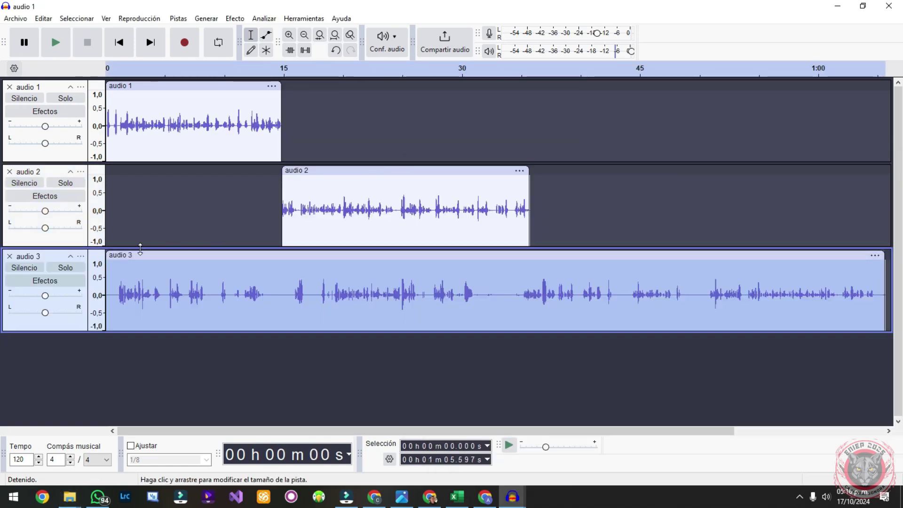
{"action": "left_click_drag", "start_coordinate": [147, 256], "coordinate": [573, 306]}
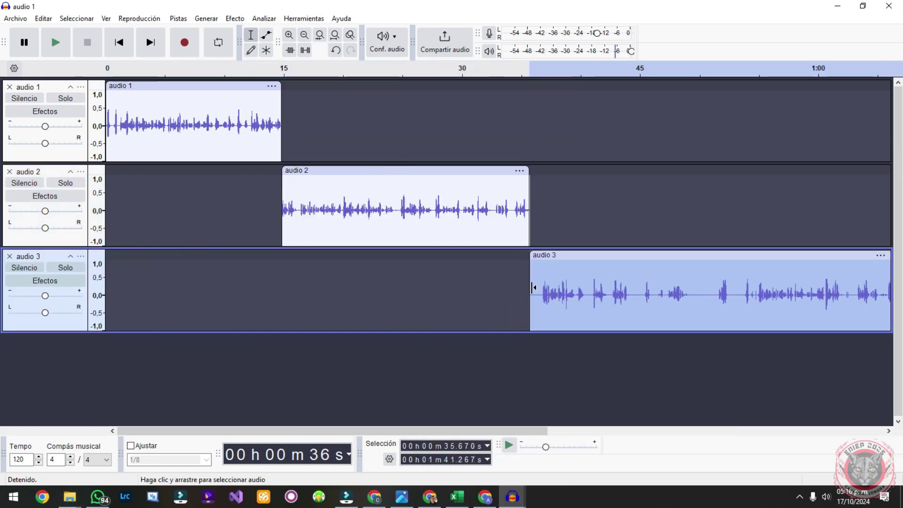
Step: Play the transition between the audio 2 and audio 3 clips from 35.245 s
{"action": "left_click", "coordinate": [525, 82]}
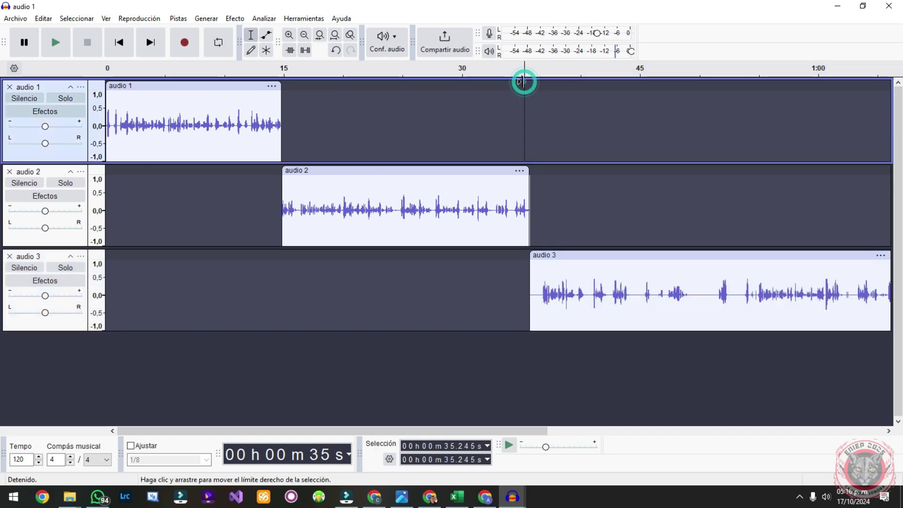
{"action": "key", "text": "space"}
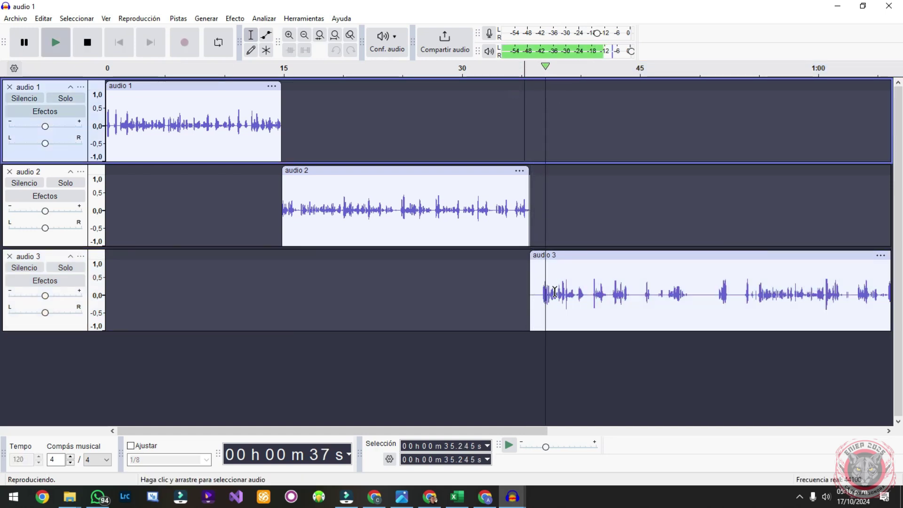
{"action": "scroll", "coordinate": [555, 291], "scroll_direction": "up", "scroll_amount": 2, "text": "ctrl"}
{"action": "key", "text": "space"}
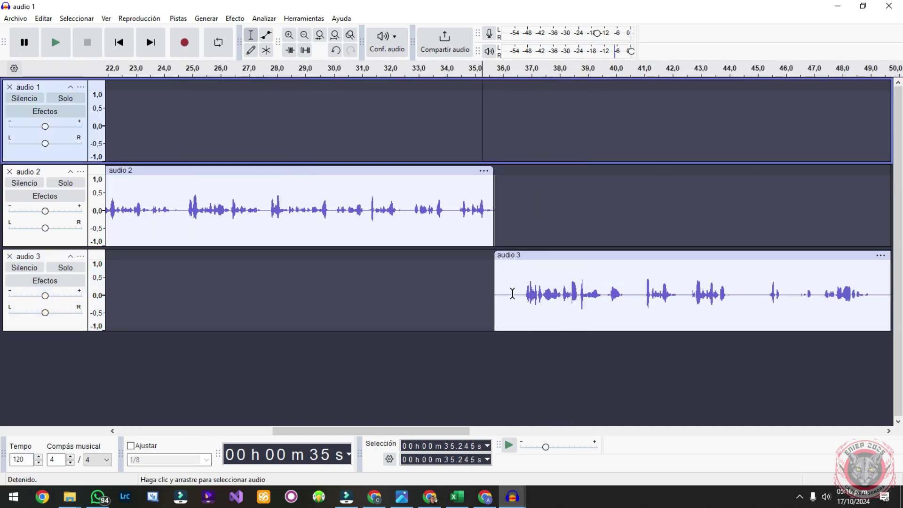
Step: Play the imported audio 3 clip through to its end to find the part worth keeping
{"action": "key", "text": "space"}
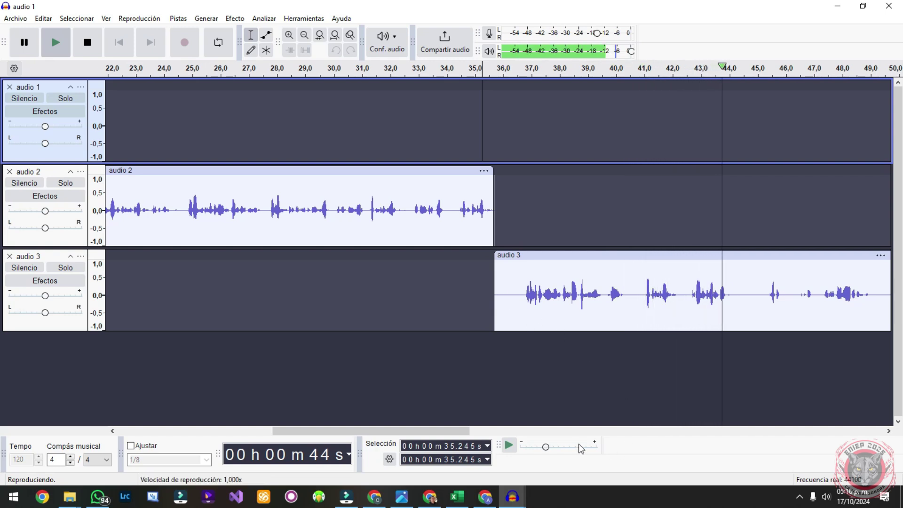
{"action": "left_click_drag", "start_coordinate": [454, 433], "coordinate": [481, 444]}
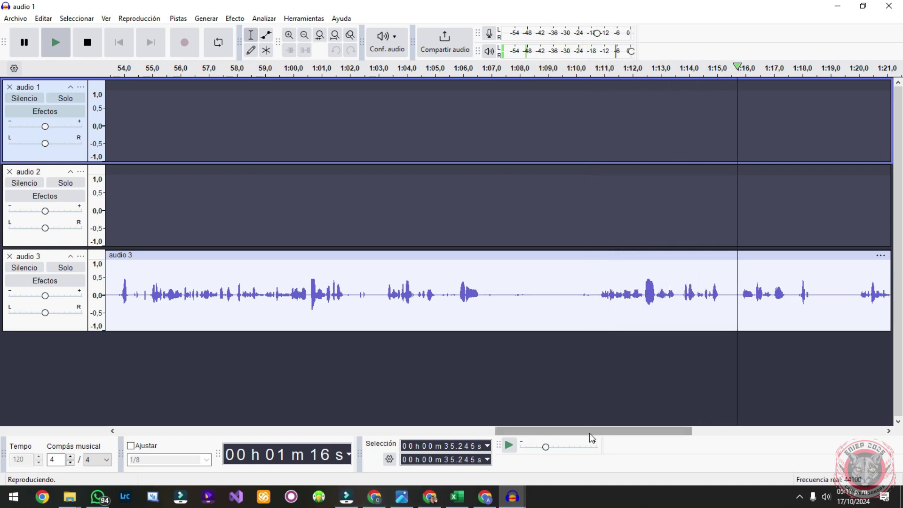
{"action": "left_click_drag", "start_coordinate": [591, 431], "coordinate": [632, 431]}
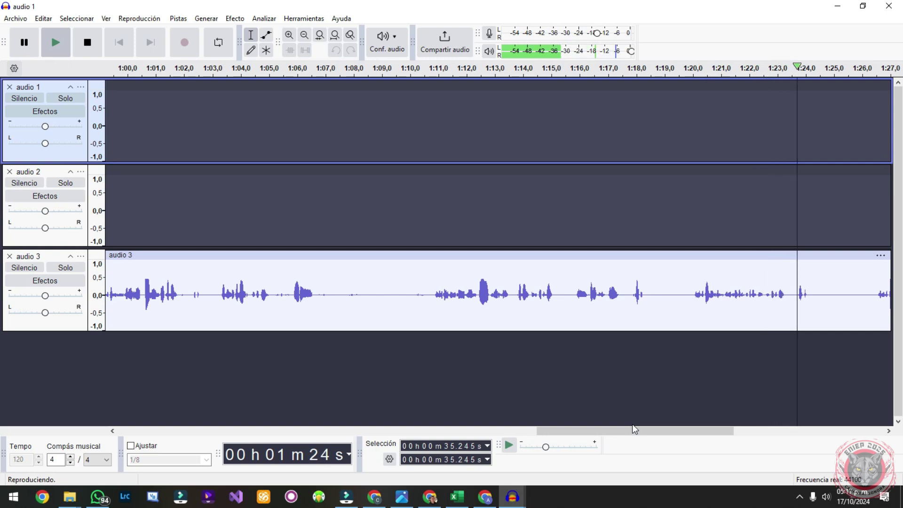
{"action": "left_click_drag", "start_coordinate": [625, 436], "coordinate": [719, 439]}
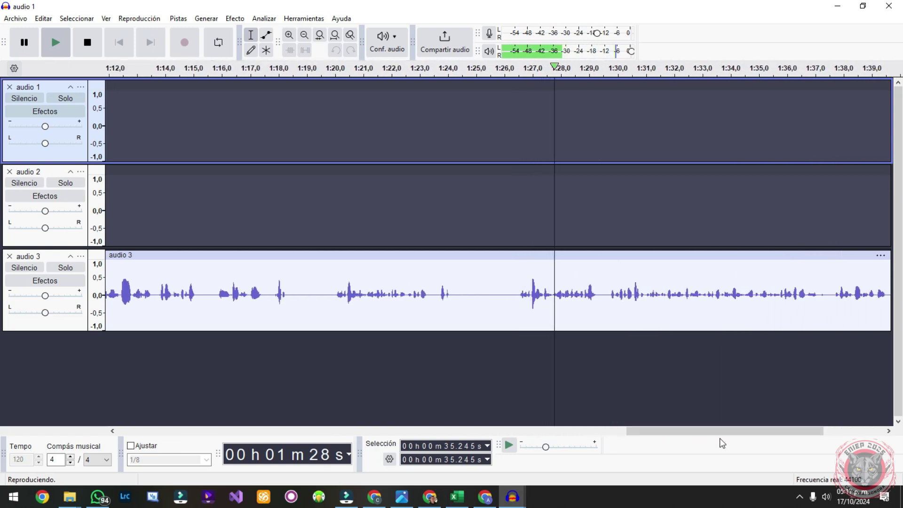
{"action": "left_click_drag", "start_coordinate": [726, 434], "coordinate": [764, 434]}
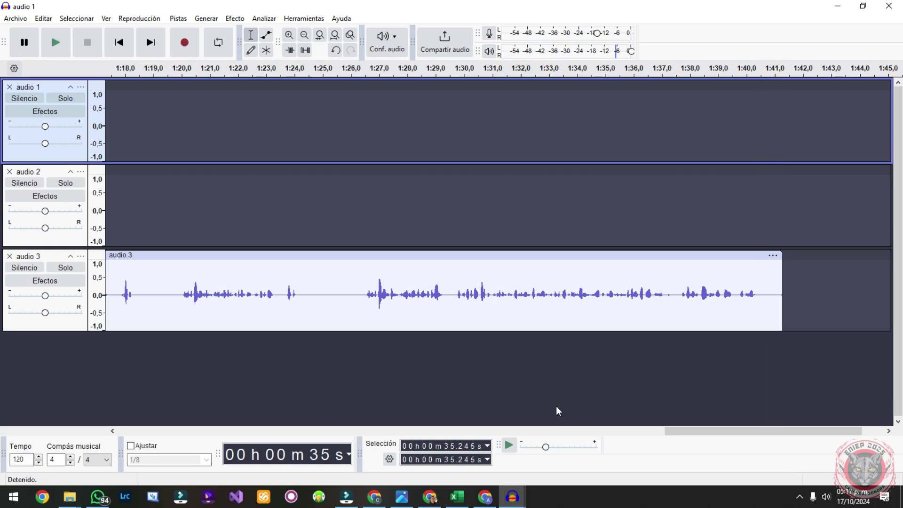
Step: Delete the first part of the audio 3 clip, from 35.670 s to 1 min 26.131 s
{"action": "scroll", "coordinate": [285, 277], "scroll_direction": "down", "scroll_amount": 2, "text": "ctrl"}
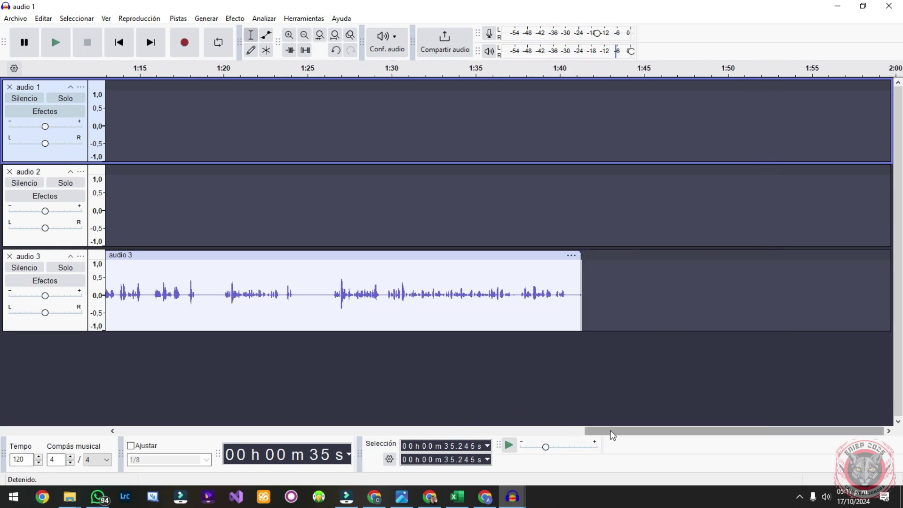
{"action": "scroll", "coordinate": [612, 431], "scroll_direction": "down", "scroll_amount": 2, "text": "ctrl"}
{"action": "scroll", "coordinate": [425, 304], "scroll_direction": "down", "scroll_amount": 2, "text": "ctrl"}
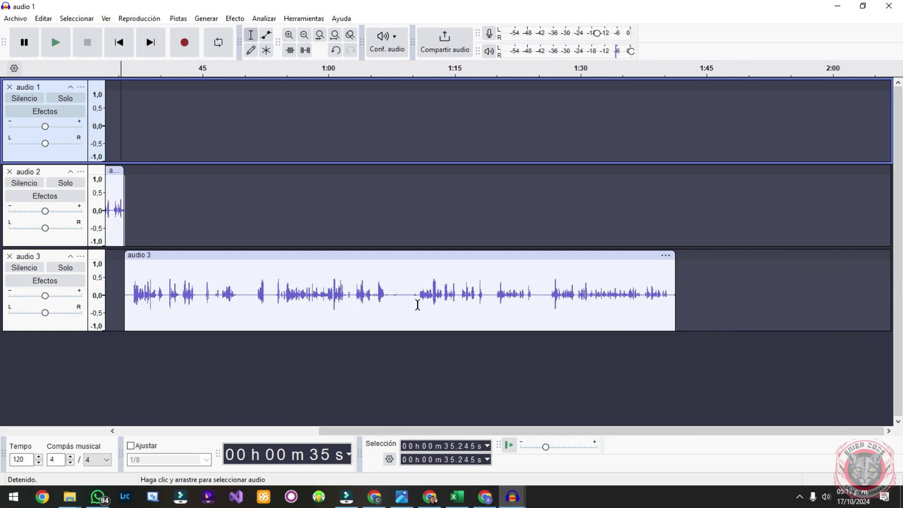
{"action": "left_click_drag", "start_coordinate": [527, 295], "coordinate": [170, 279]}
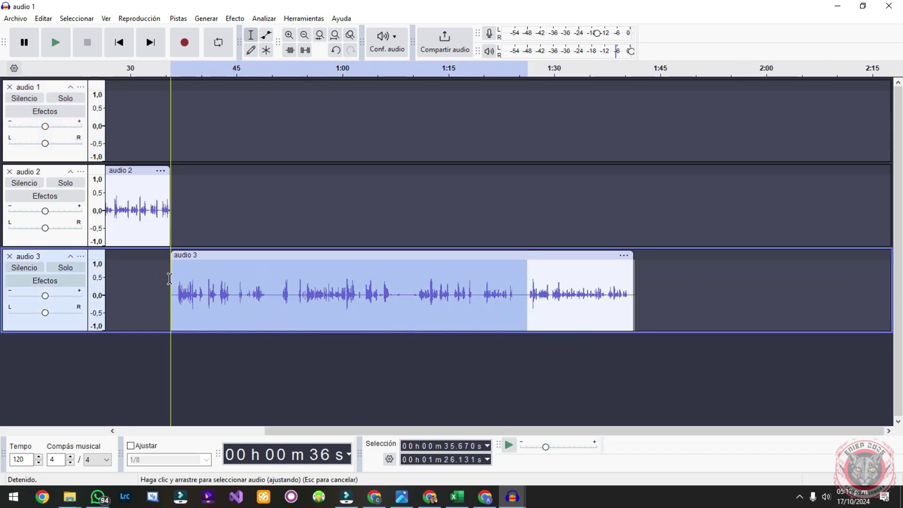
{"action": "key", "text": "Delete"}
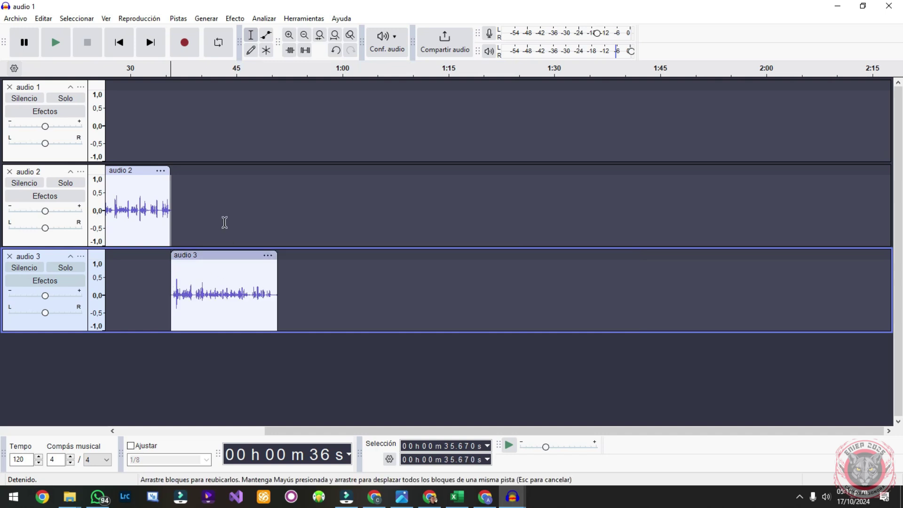
Step: Play the transition from audio 2 into the trimmed audio 3 clip, starting at about 33 s
{"action": "left_click", "coordinate": [152, 74]}
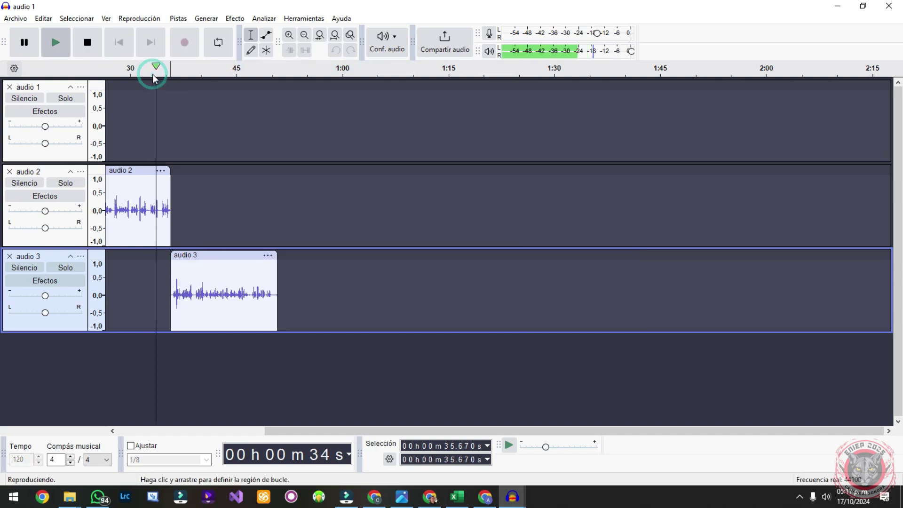
{"action": "key", "text": "ctrl+f"}
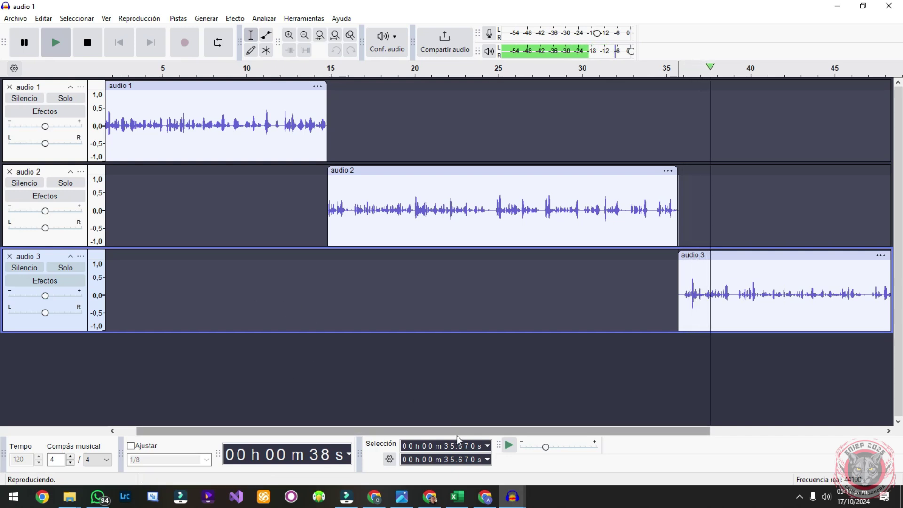
{"action": "left_click_drag", "start_coordinate": [454, 434], "coordinate": [561, 433]}
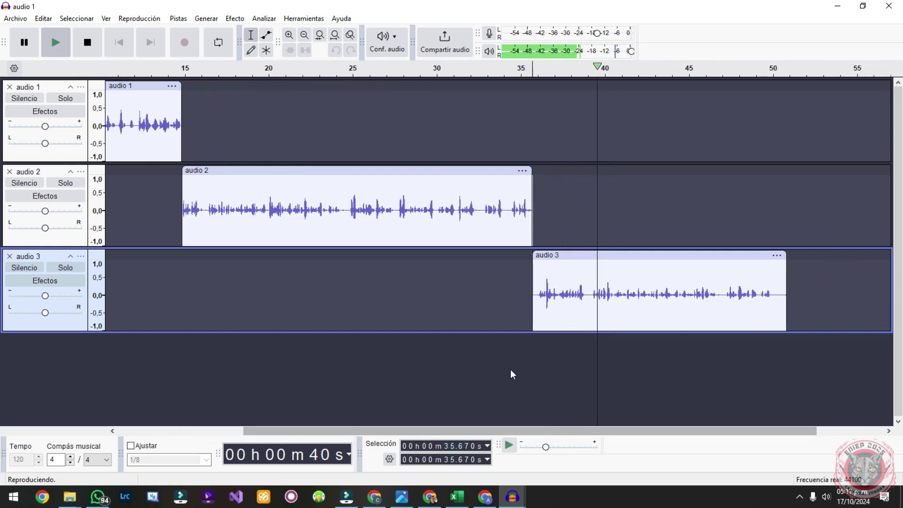
{"action": "key", "text": "space"}
Step: Delete the short silence in the audio 3 clip that starts at 38.830 s
{"action": "scroll", "coordinate": [582, 301], "scroll_direction": "up", "scroll_amount": 2, "text": "ctrl"}
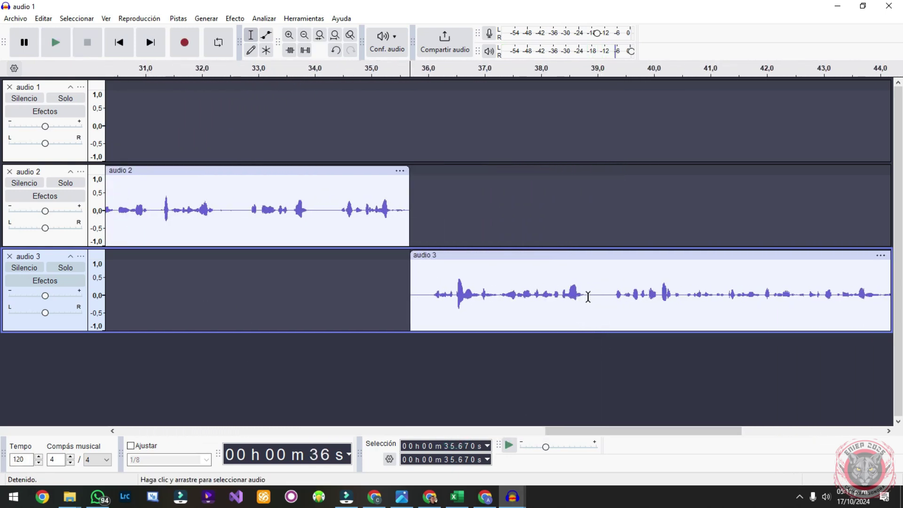
{"action": "left_click_drag", "start_coordinate": [588, 297], "coordinate": [604, 305]}
{"action": "key", "text": "Delete"}
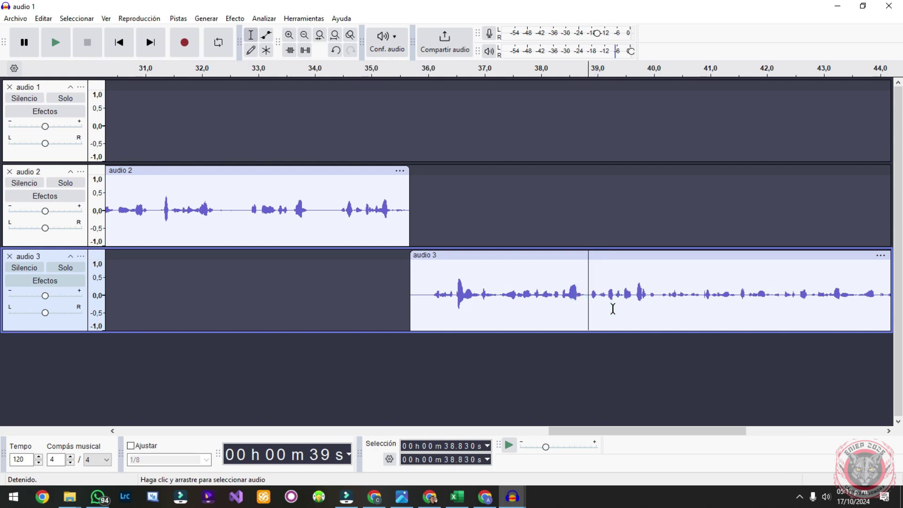
Step: Play audio 3 from just before the cut at 38.830 s and listen on toward the clip's end
{"action": "left_click", "coordinate": [568, 74]}
{"action": "left_click", "coordinate": [568, 74]}
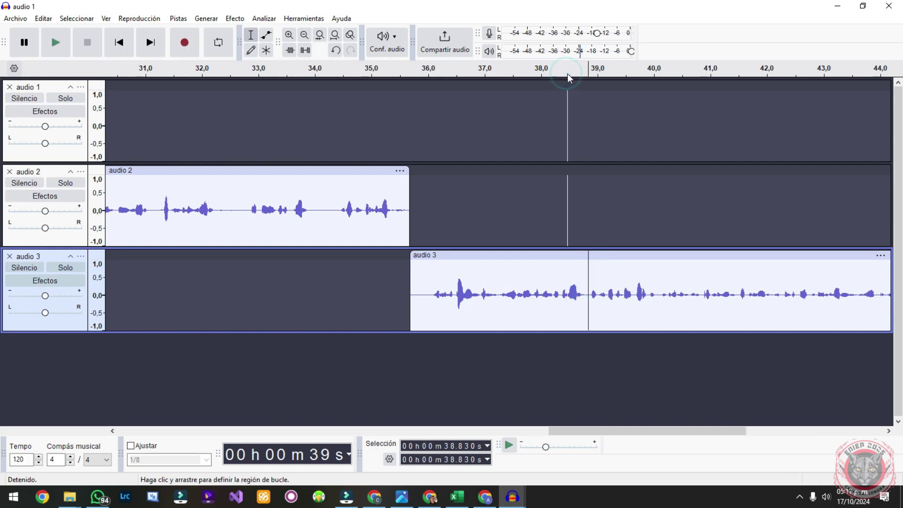
{"action": "left_click", "coordinate": [563, 74]}
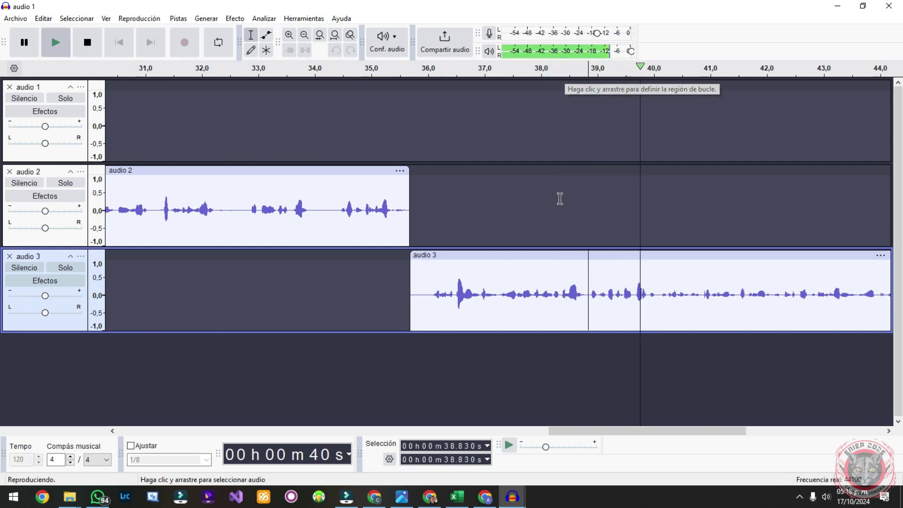
{"action": "left_click_drag", "start_coordinate": [641, 430], "coordinate": [692, 432]}
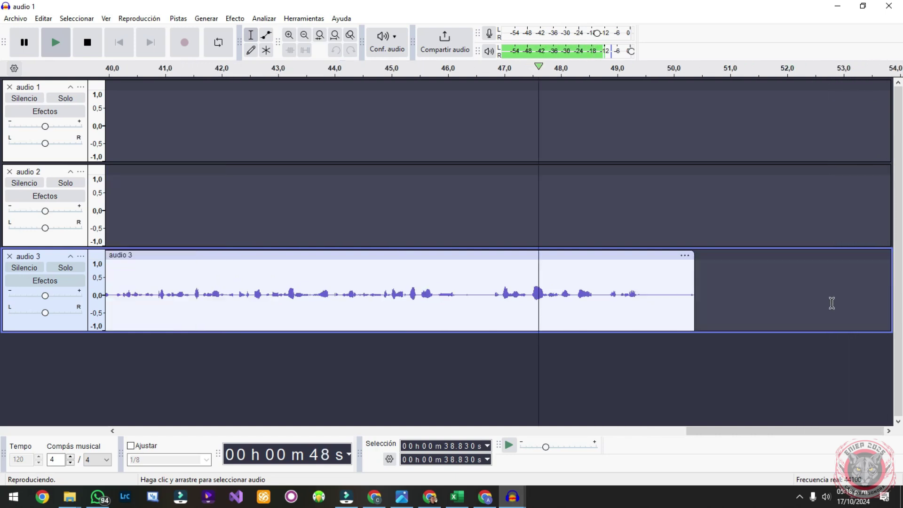
{"action": "key", "text": "space"}
Step: Try deleting the audio 3 section from 46.163 s to 46.912 s, play the cut and undo the deletion
{"action": "left_click_drag", "start_coordinate": [456, 296], "coordinate": [494, 301]}
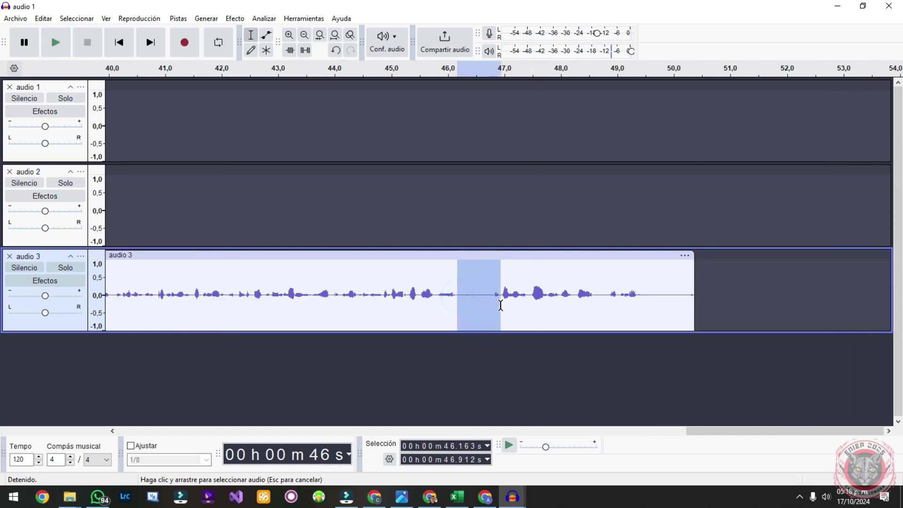
{"action": "key", "text": "Delete"}
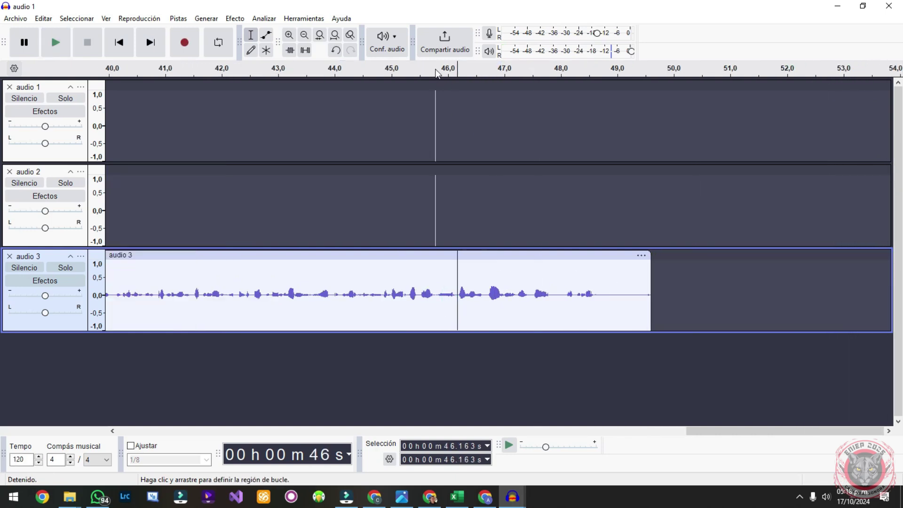
{"action": "key", "text": "space"}
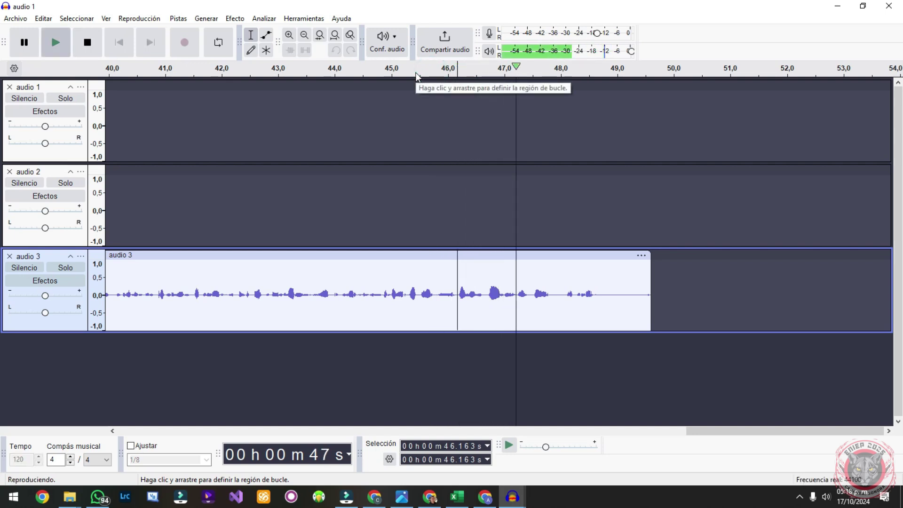
{"action": "key", "text": "space"}
{"action": "key", "text": "ctrl+z"}
Step: Delete the audio 3 section from 45.764 s to 46.782 s and play across the cut
{"action": "left_click", "coordinate": [489, 289]}
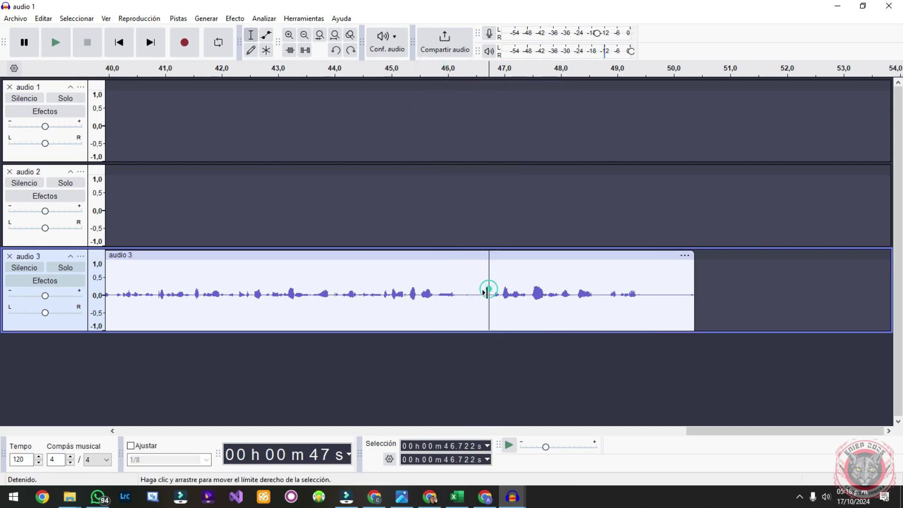
{"action": "left_click_drag", "start_coordinate": [492, 297], "coordinate": [437, 306]}
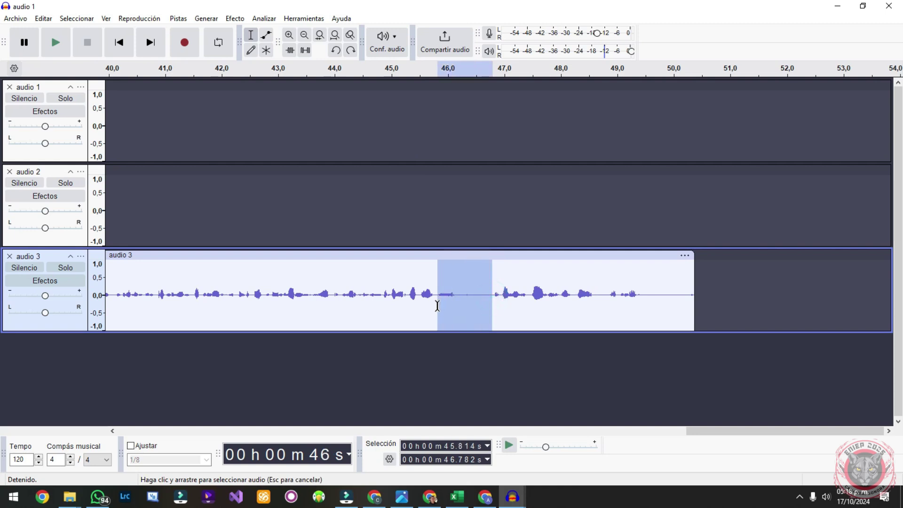
{"action": "key", "text": "Delete"}
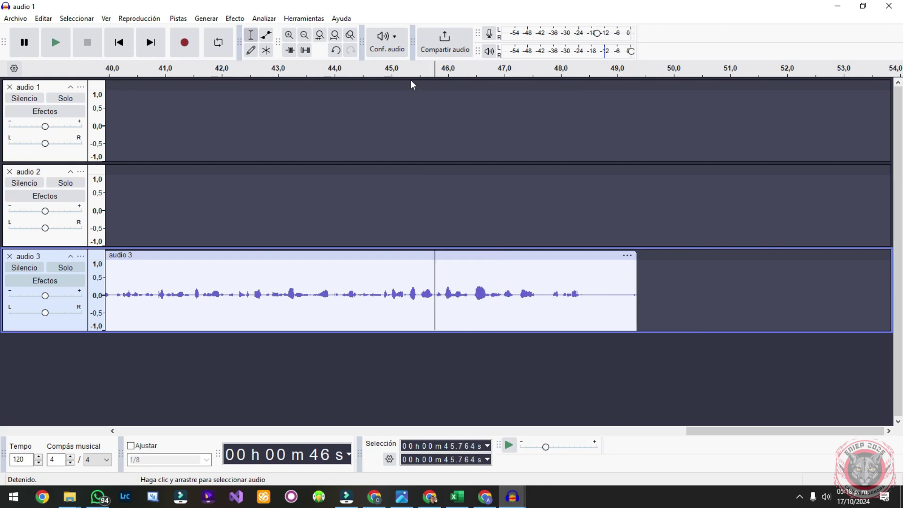
{"action": "left_click", "coordinate": [400, 72]}
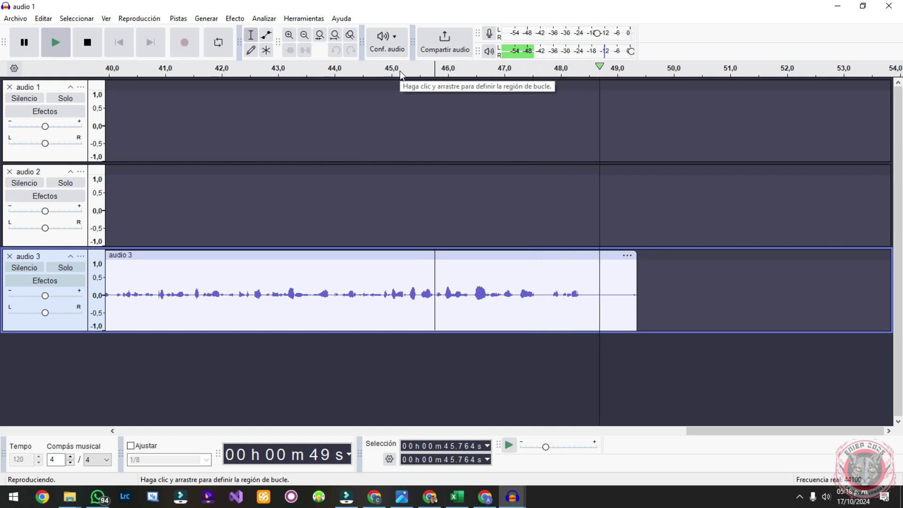
Step: Play the three sequenced clips from the beginning of the project to check for remaining silences
{"action": "scroll", "coordinate": [518, 193], "scroll_direction": "down", "scroll_amount": 6}
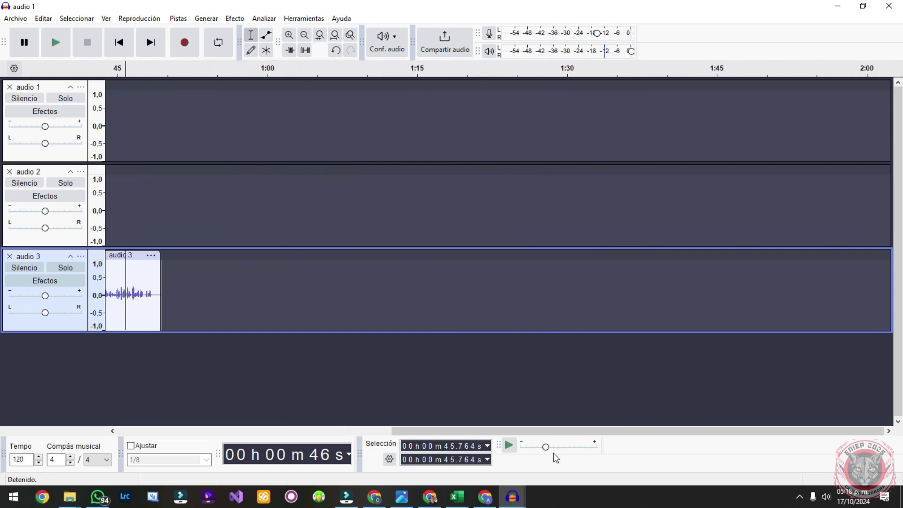
{"action": "left_click_drag", "start_coordinate": [538, 430], "coordinate": [248, 411]}
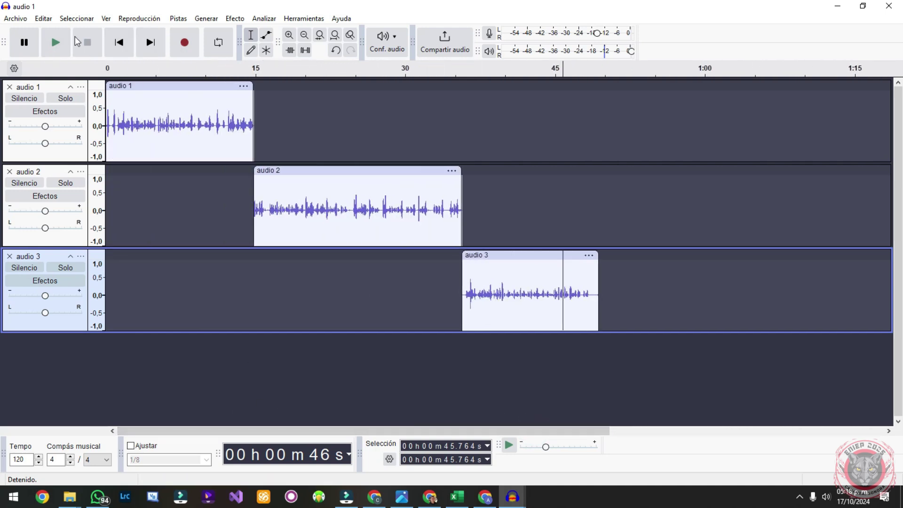
{"action": "left_click", "coordinate": [119, 43]}
{"action": "left_click", "coordinate": [56, 42]}
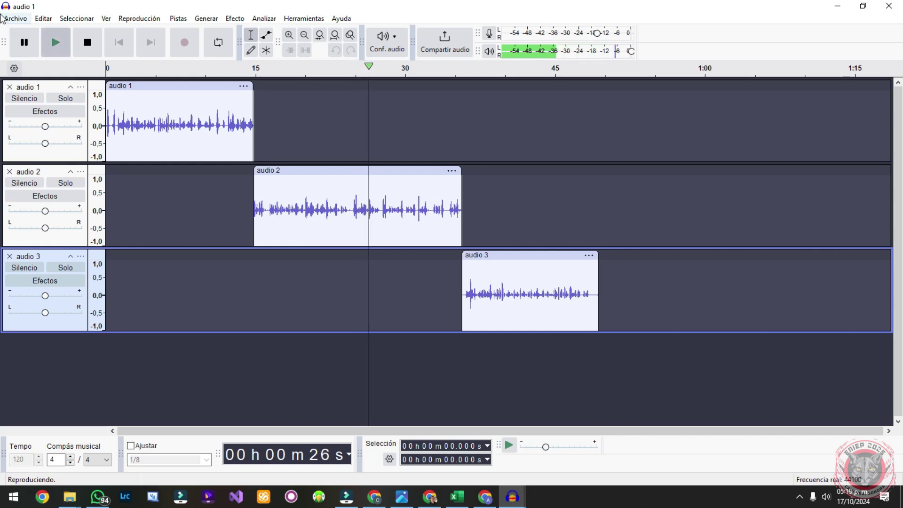
{"action": "left_click", "coordinate": [56, 43]}
Step: Delete the silence in audio 2 from 24.227 s to 24.845 s and play from just before the cut into audio 3
{"action": "scroll", "coordinate": [298, 192], "scroll_direction": "up", "scroll_amount": 5}
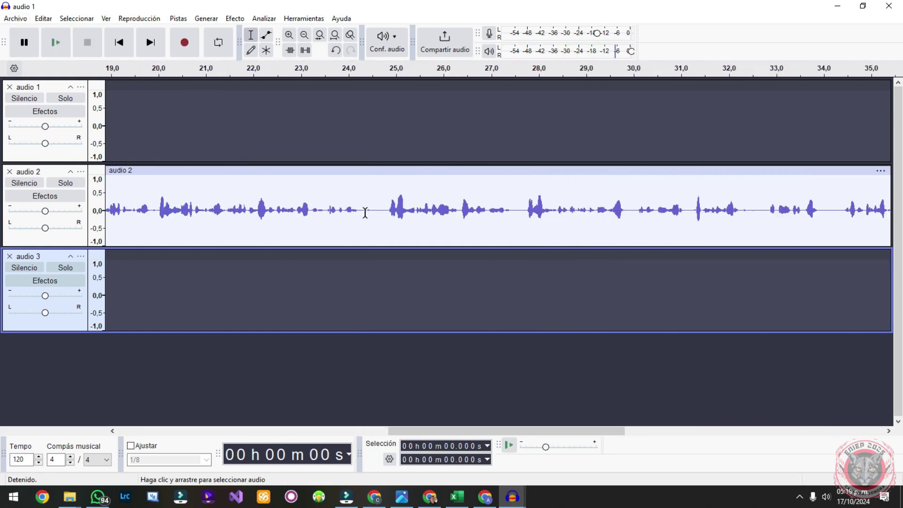
{"action": "left_click_drag", "start_coordinate": [354, 213], "coordinate": [404, 233]}
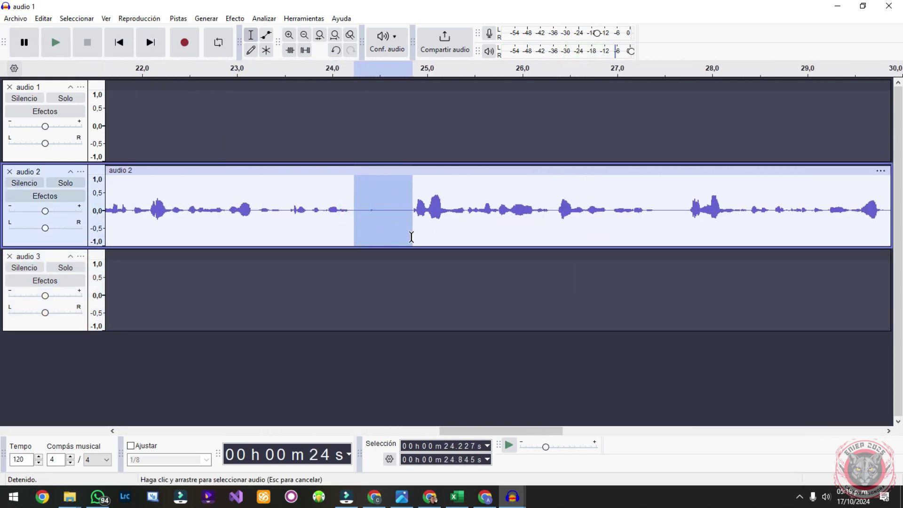
{"action": "key", "text": "Delete"}
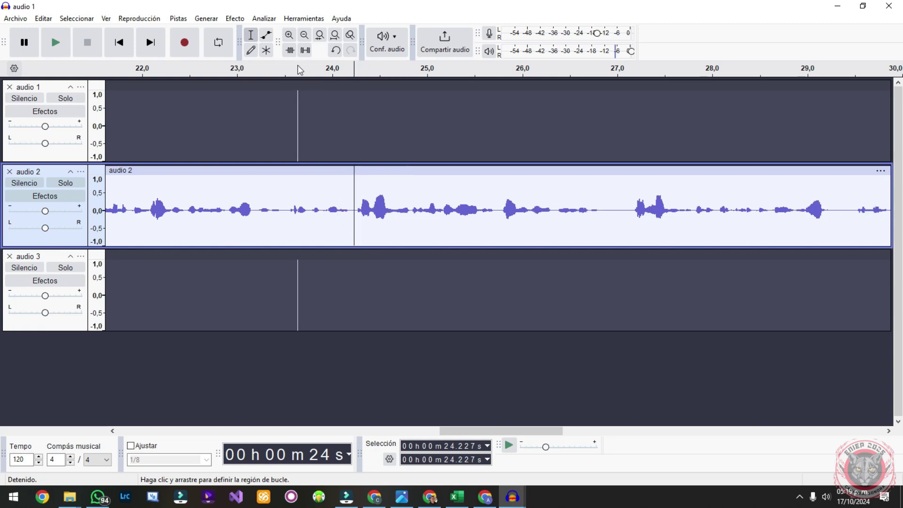
{"action": "left_click", "coordinate": [298, 65]}
{"action": "scroll", "coordinate": [389, 221], "scroll_direction": "down", "scroll_amount": 1}
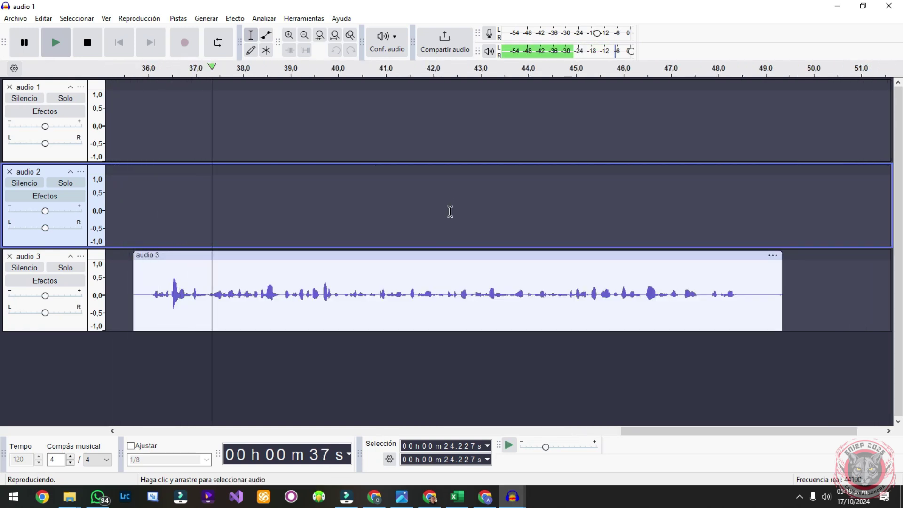
Step: Move the audio 3 clip earlier to close the gap, so it starts where audio 2 ends
{"action": "scroll", "coordinate": [450, 212], "scroll_direction": "down", "scroll_amount": 3}
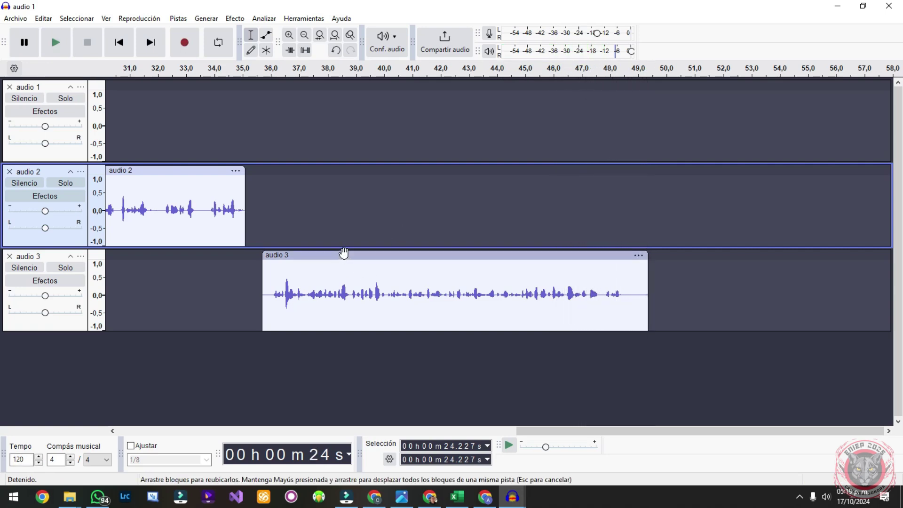
{"action": "left_click_drag", "start_coordinate": [340, 255], "coordinate": [323, 254]}
{"action": "left_click", "coordinate": [686, 306]}
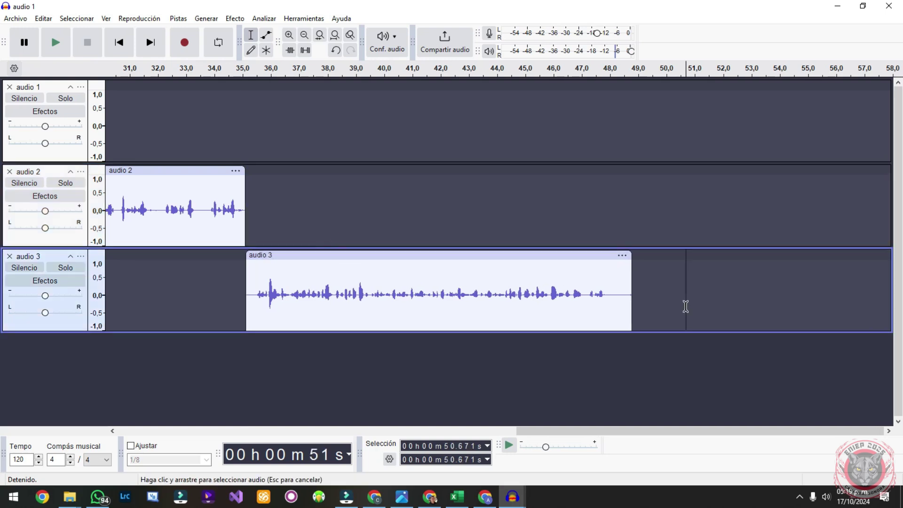
Step: Export the complete project to the computer as an MP3 file named AUDIOCOMPLETO.mp3
{"action": "left_click", "coordinate": [21, 22]}
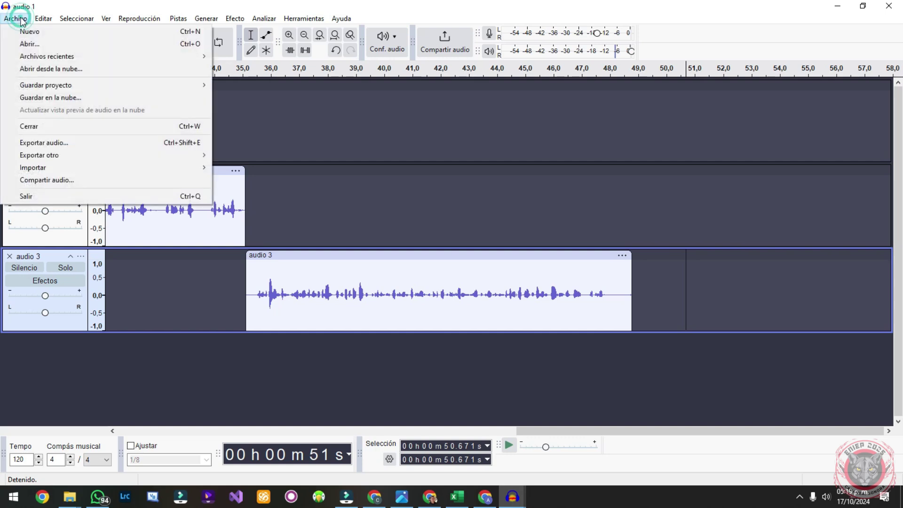
{"action": "left_click", "coordinate": [120, 145]}
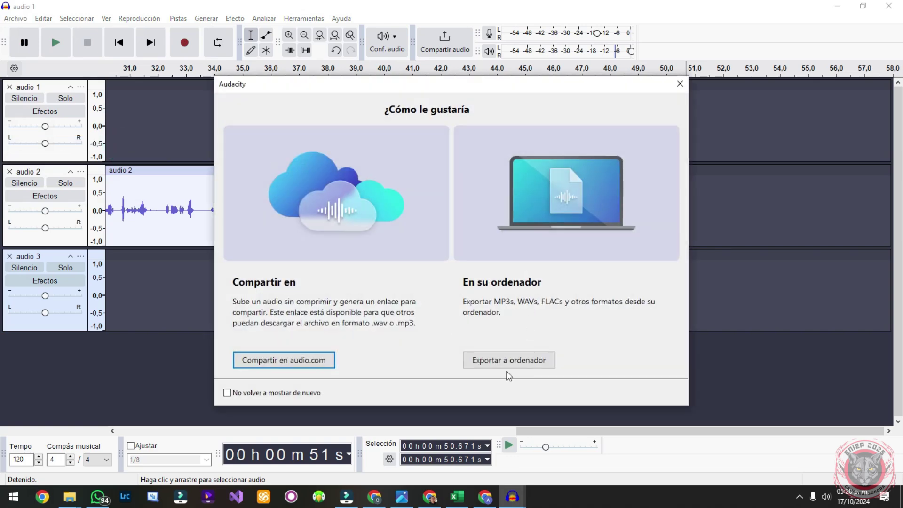
{"action": "left_click", "coordinate": [527, 361]}
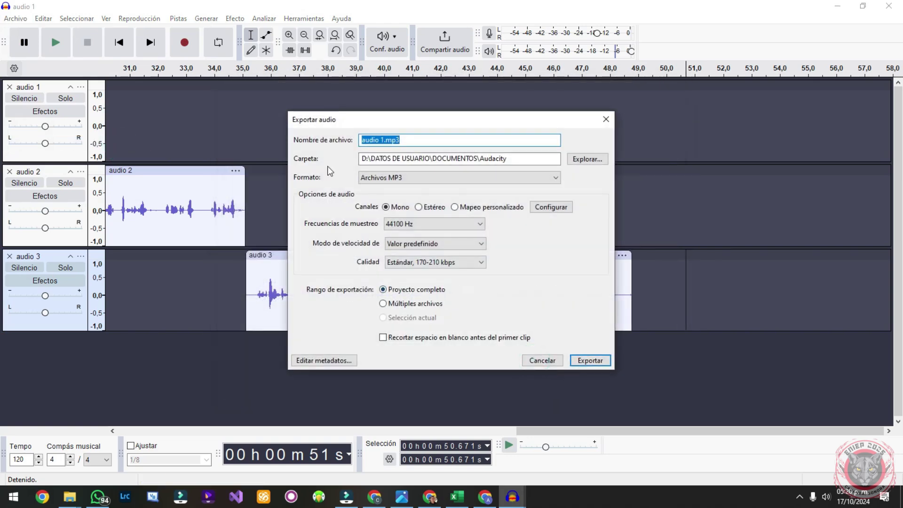
{"action": "left_click", "coordinate": [383, 141]}
{"action": "double_click", "coordinate": [381, 141]}
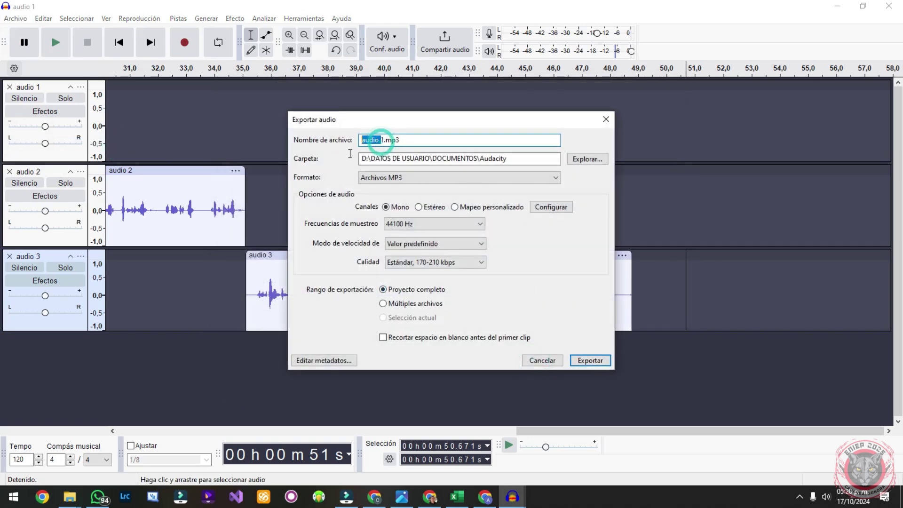
{"action": "key", "text": "shift+Right"}
{"action": "key", "text": "shift+Right"}
{"action": "key", "text": "BackSpace"}
{"action": "type", "text": "A"}
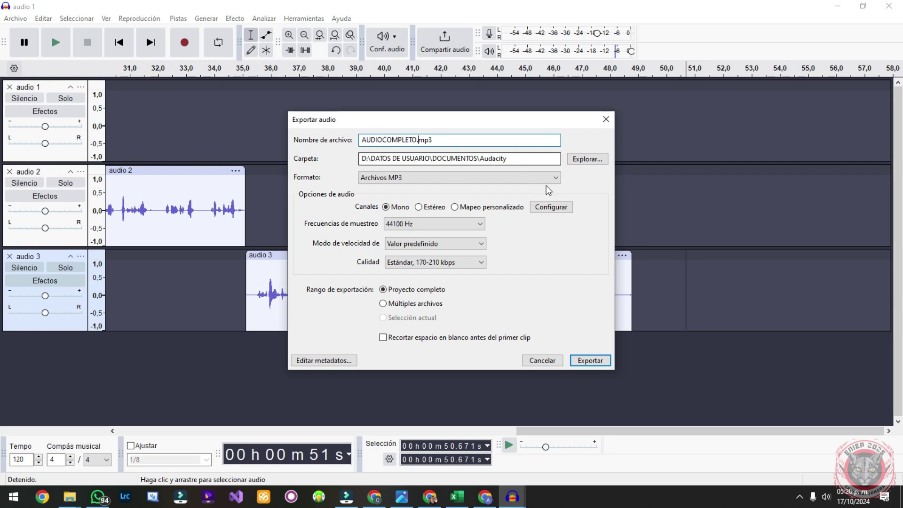
{"action": "left_click", "coordinate": [594, 365]}
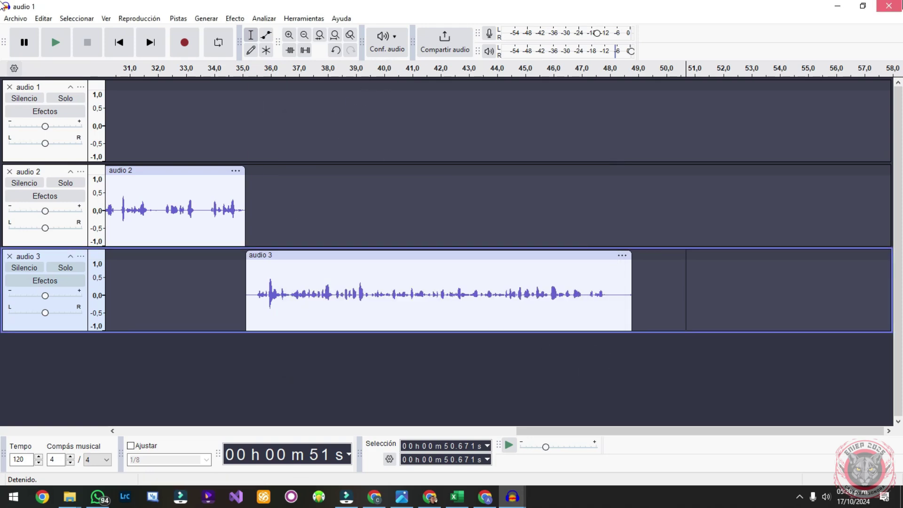
Step: Close the project and save it to the computer as an AUP3 project named SESUIB 1
{"action": "left_click", "coordinate": [889, 6]}
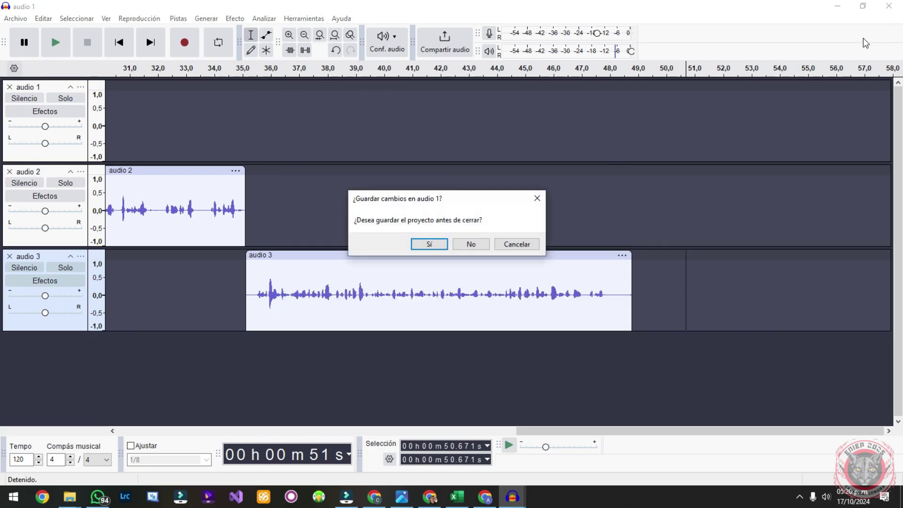
{"action": "left_click", "coordinate": [433, 246]}
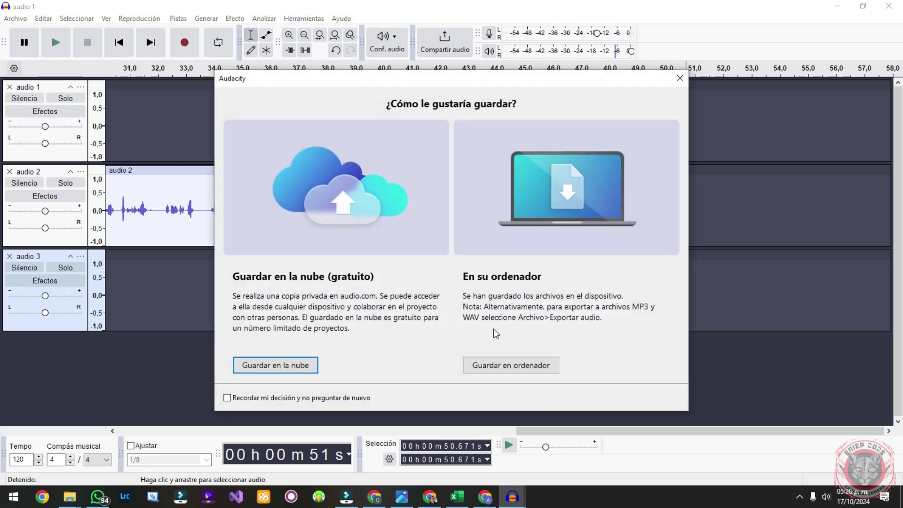
{"action": "left_click", "coordinate": [510, 365]}
{"action": "type", "text": "SESU"}
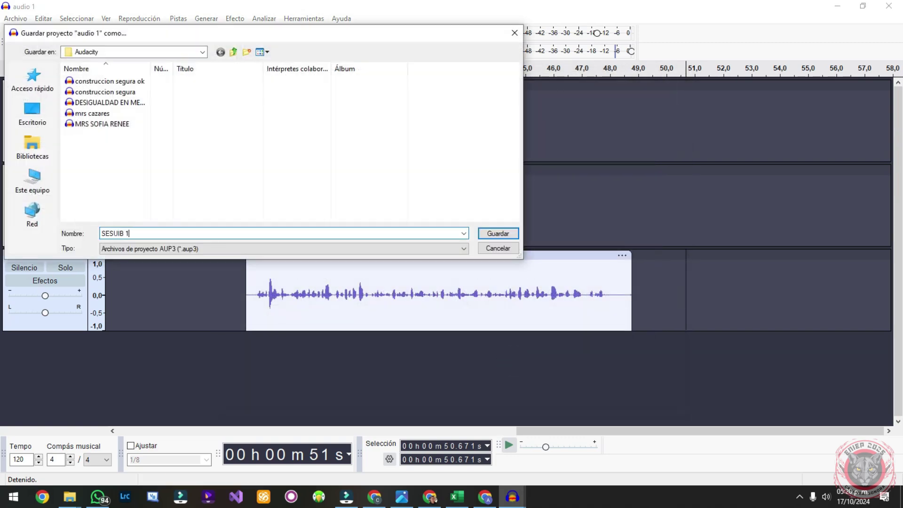
{"action": "type", "text": "IB 1"}
{"action": "key", "text": "Return"}
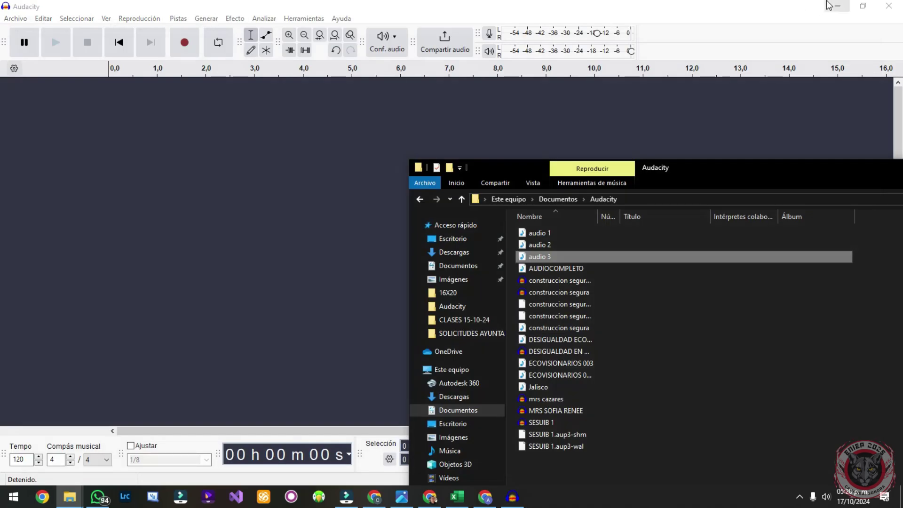
Step: Play the exported AUDIOCOMPLETO file from the Audacity folder in Documents, and close the player and the folder window
{"action": "left_click_drag", "start_coordinate": [715, 175], "coordinate": [367, 44]}
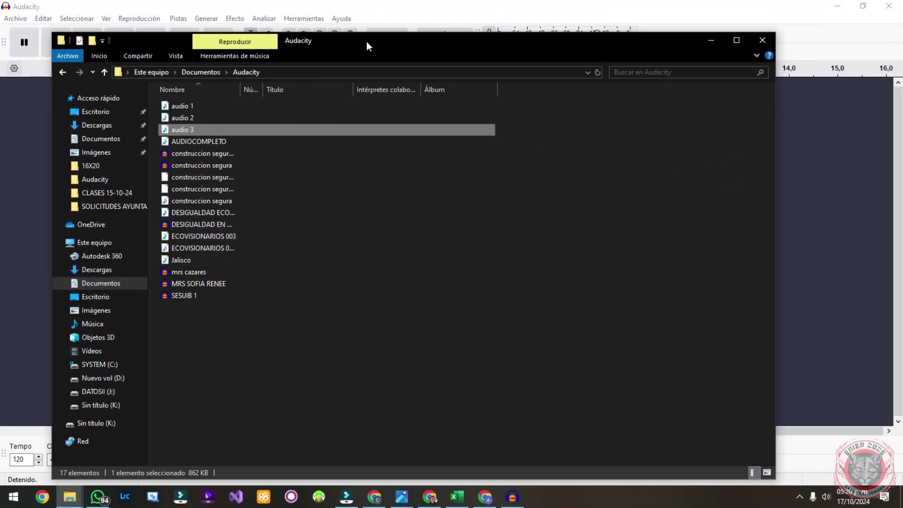
{"action": "left_click", "coordinate": [93, 143]}
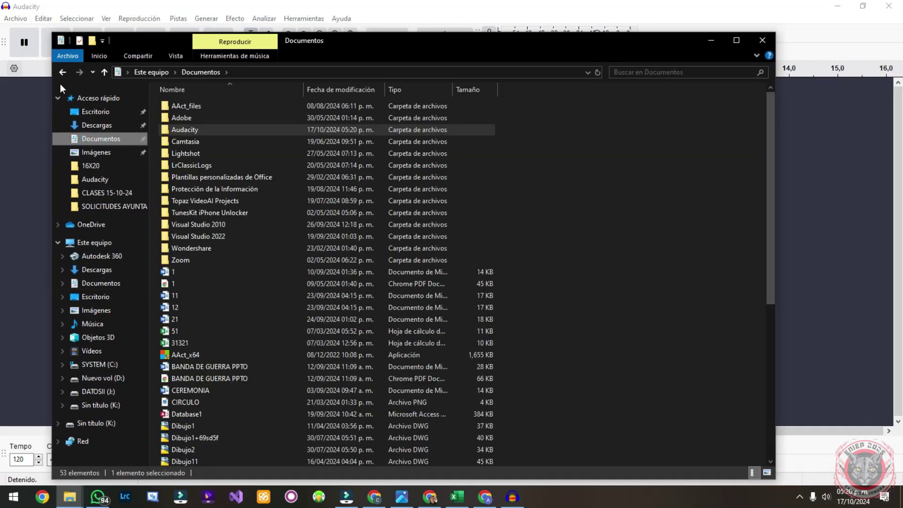
{"action": "double_click", "coordinate": [193, 128]}
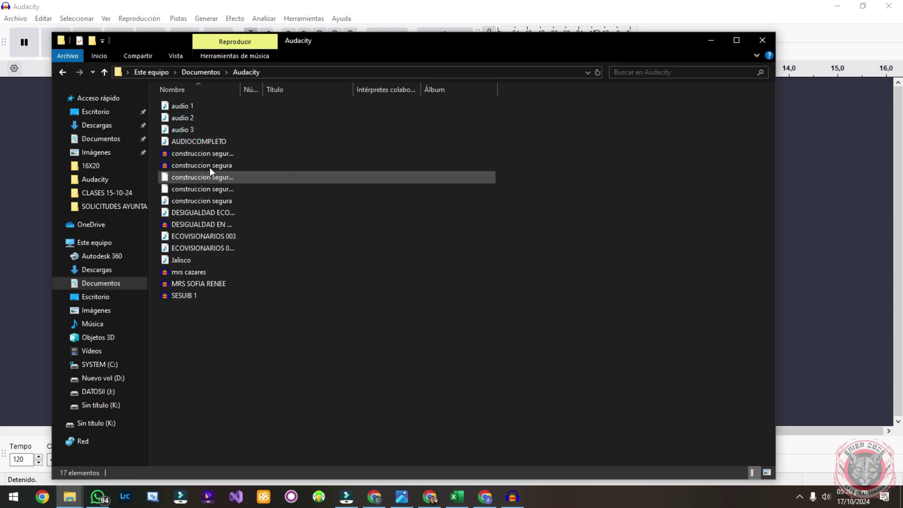
{"action": "left_click", "coordinate": [230, 144]}
{"action": "double_click", "coordinate": [230, 145]}
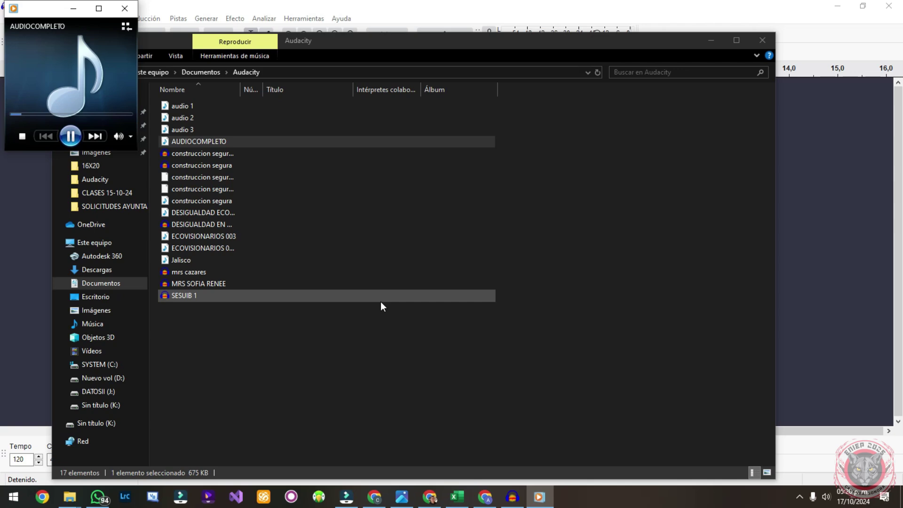
{"action": "left_click", "coordinate": [125, 8]}
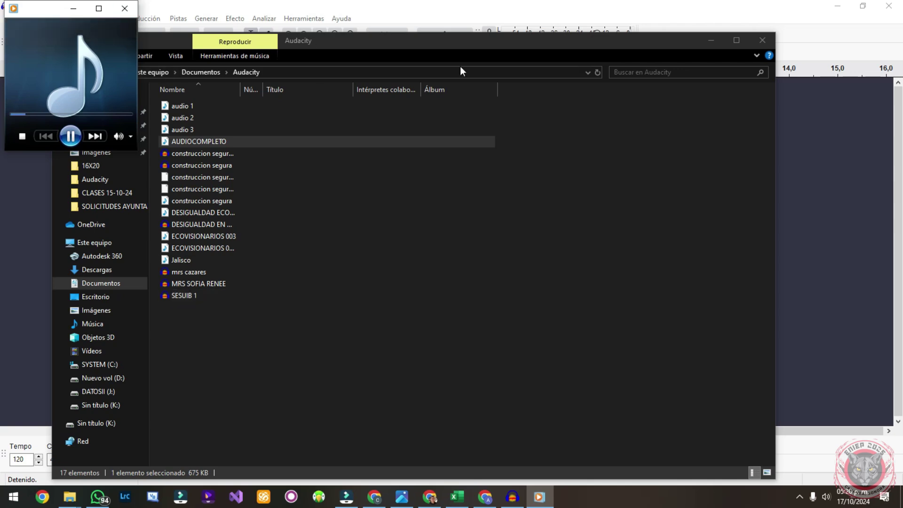
{"action": "left_click", "coordinate": [761, 40]}
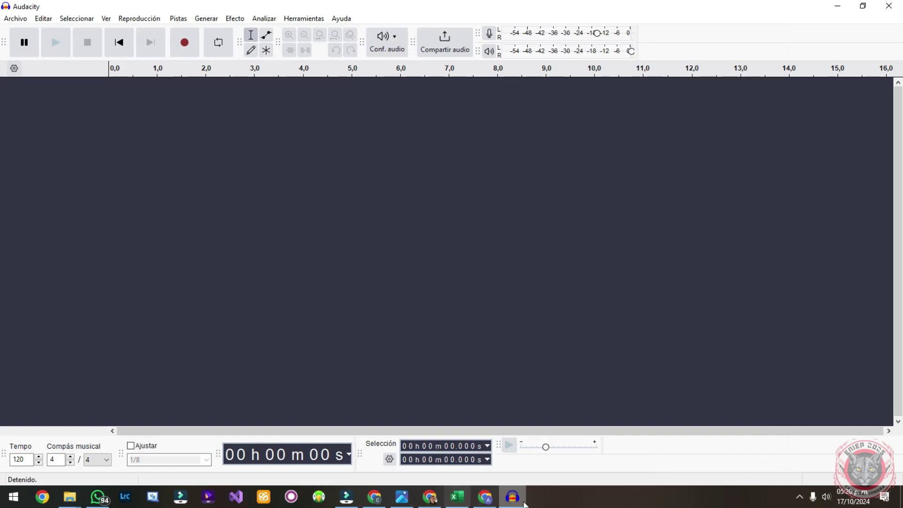
Step: Switch to Wondershare Filmora
{"action": "left_click", "coordinate": [347, 496]}
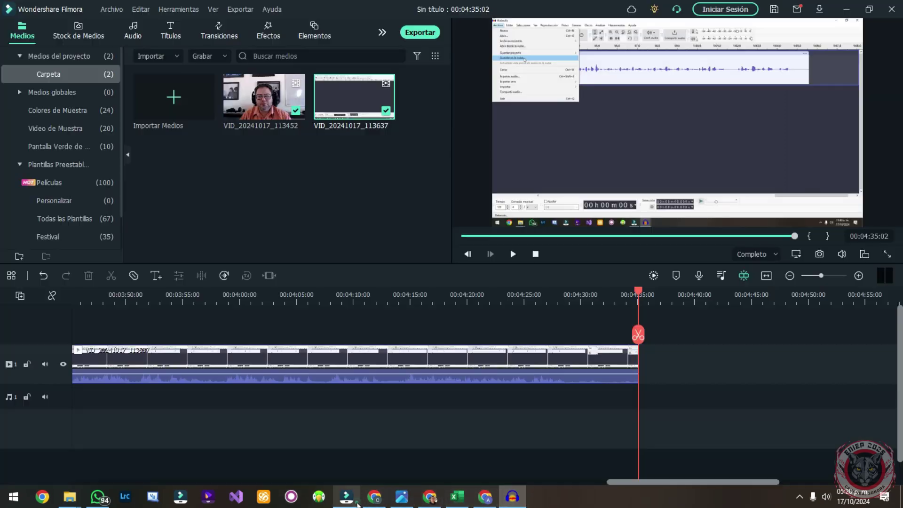